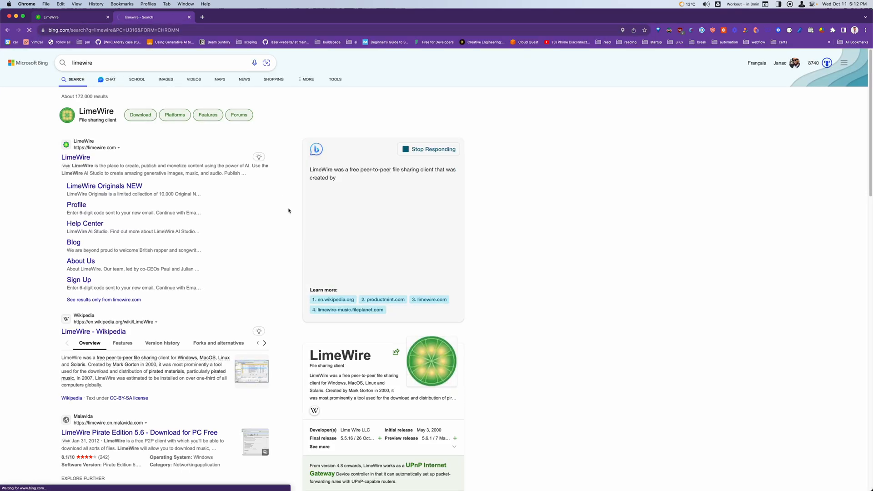
Show the image results for limewire and enlarge the first screenshot of the old LimeWire client
left_click(166, 79)
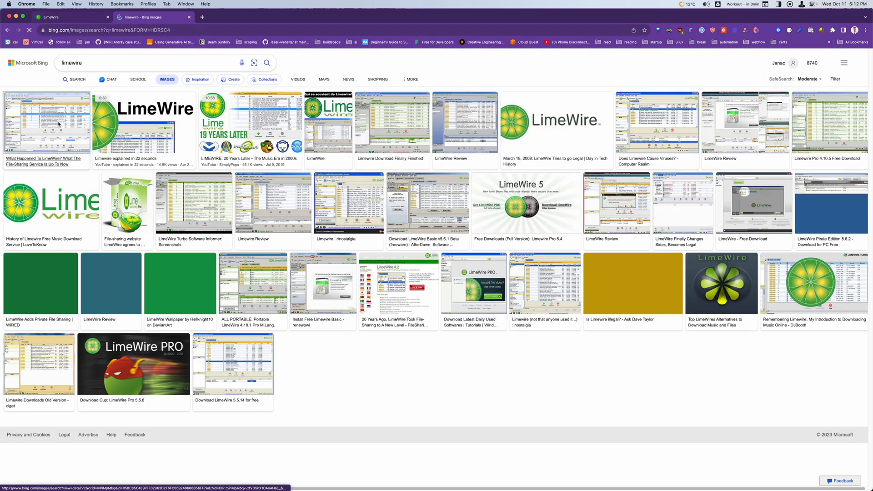
left_click(612, 219)
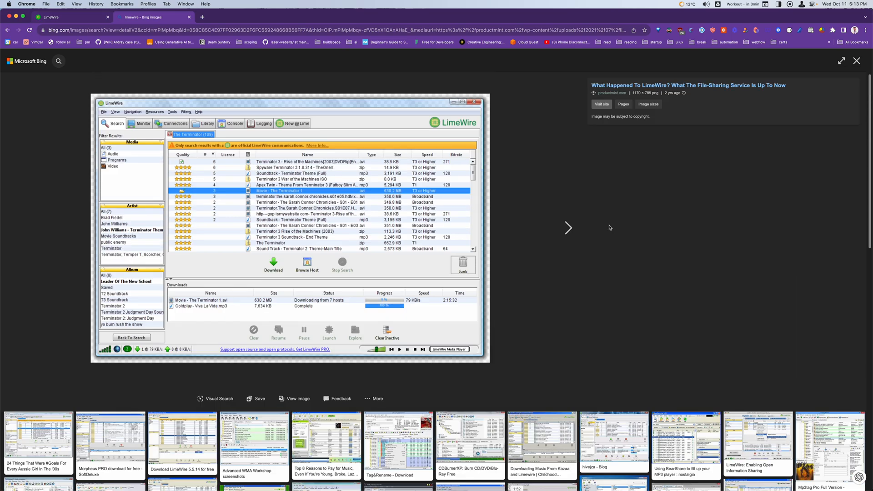
Search the web for "limewire web3", view the Blockworks article on LimeWire's creator studio on Polygon, and close its tab
left_click(199, 30)
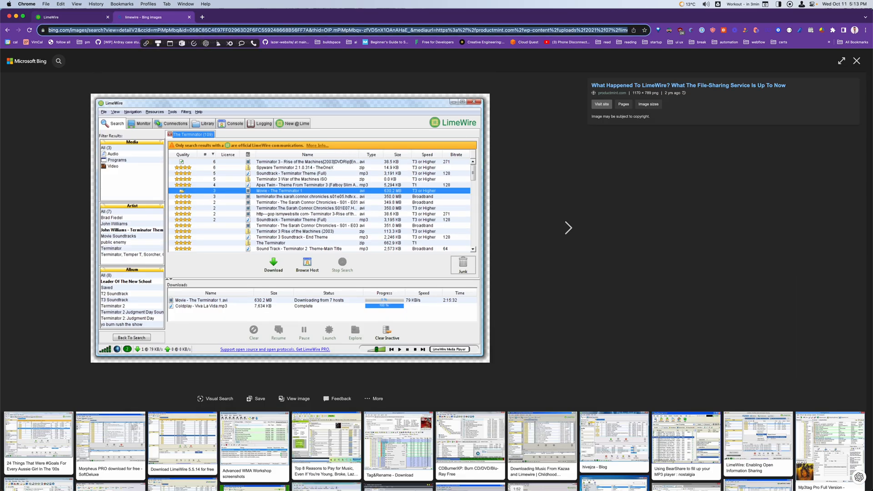
type("limewire web3")
key("Return")
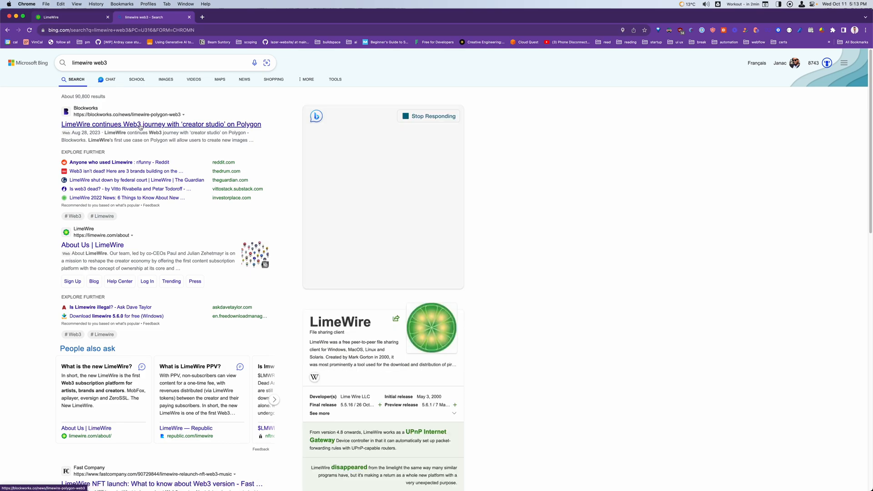
left_click(167, 128)
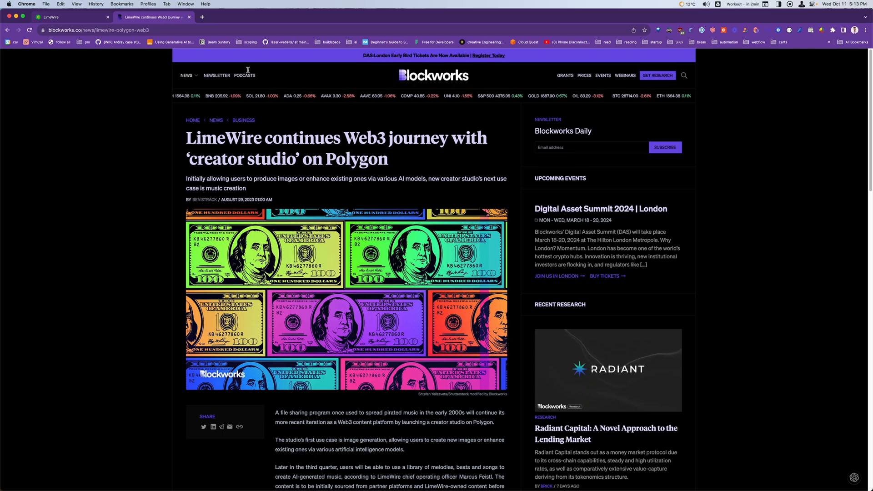
key("super+w")
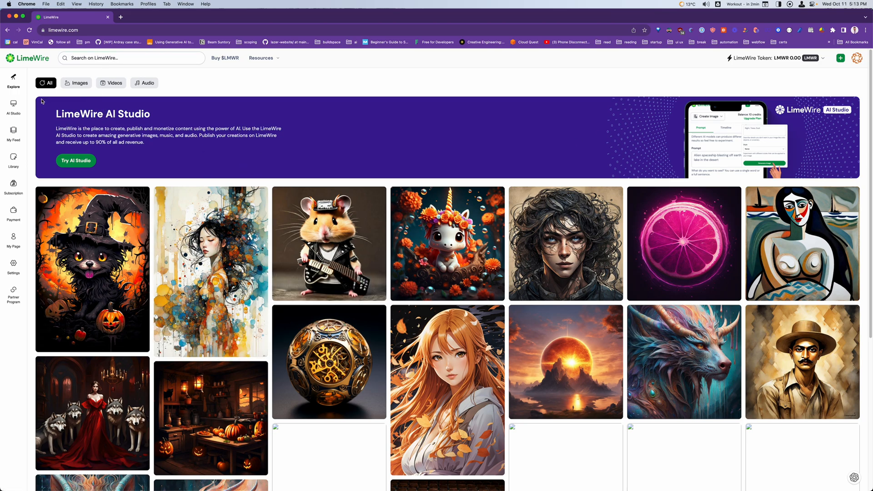
Open the image creation page of LimeWire's AI Studio and look at the available models
scroll(196, 240, "down", 2)
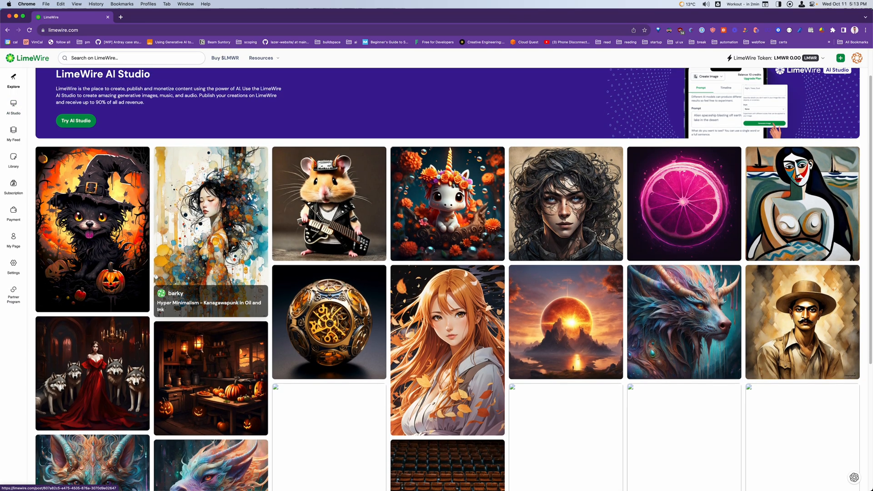
scroll(196, 239, "up", 2)
left_click(14, 109)
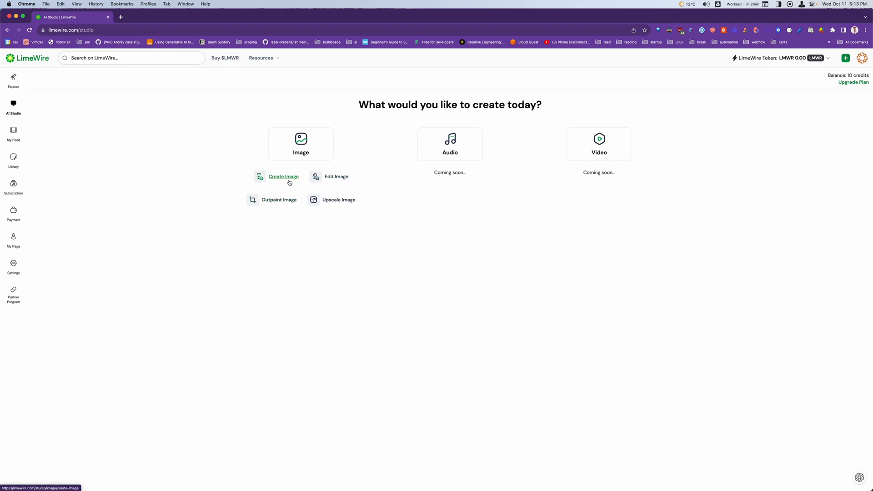
left_click(318, 146)
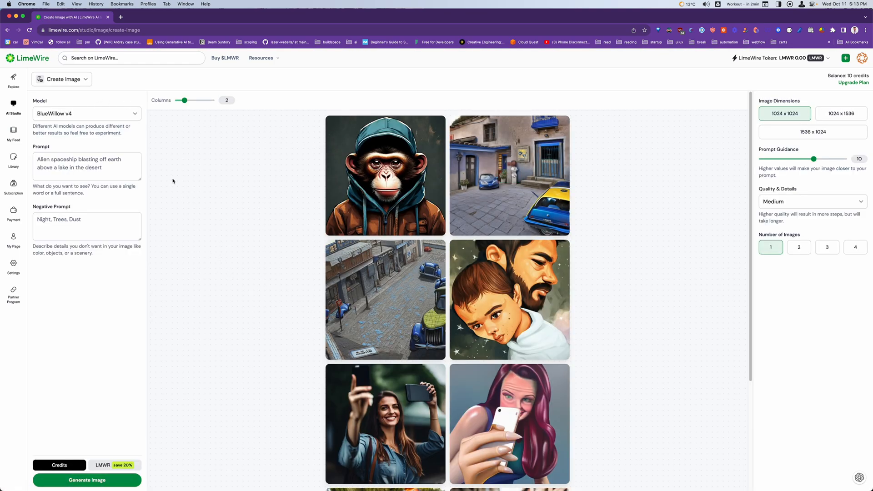
left_click(101, 115)
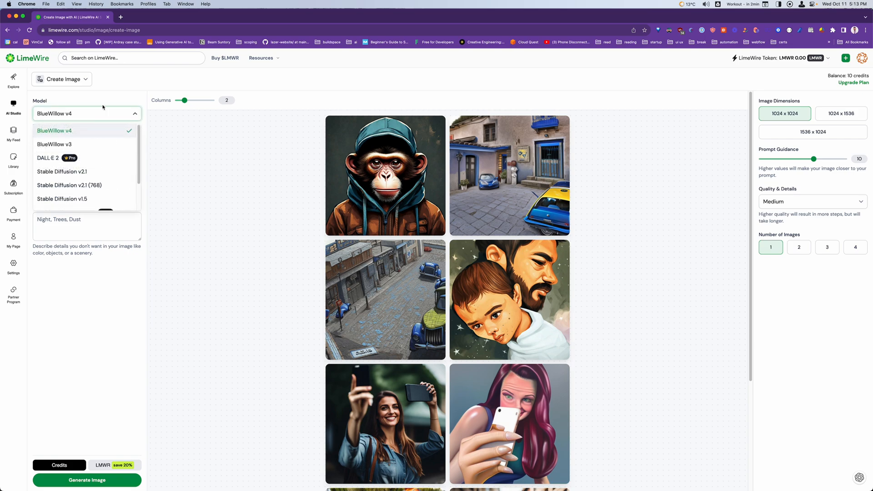
left_click(103, 106)
Return to the LimeWire home page and browse the gallery of community creations
left_click(33, 57)
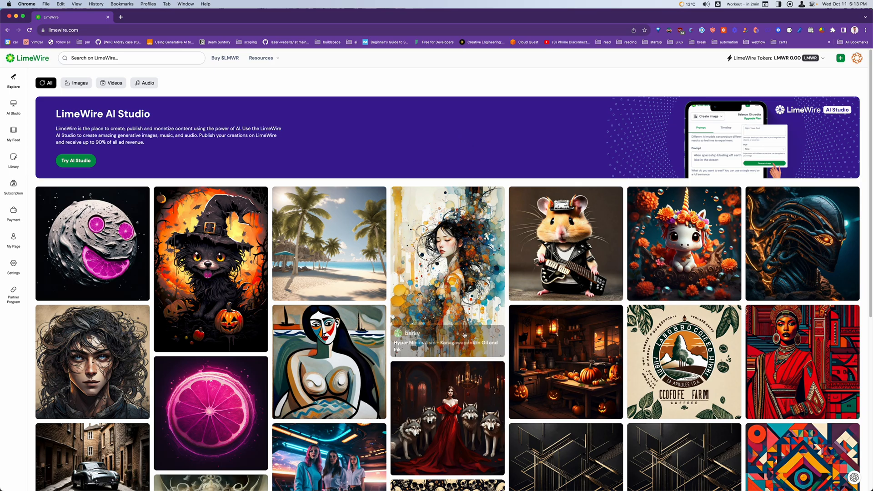
scroll(463, 351, "down", 10)
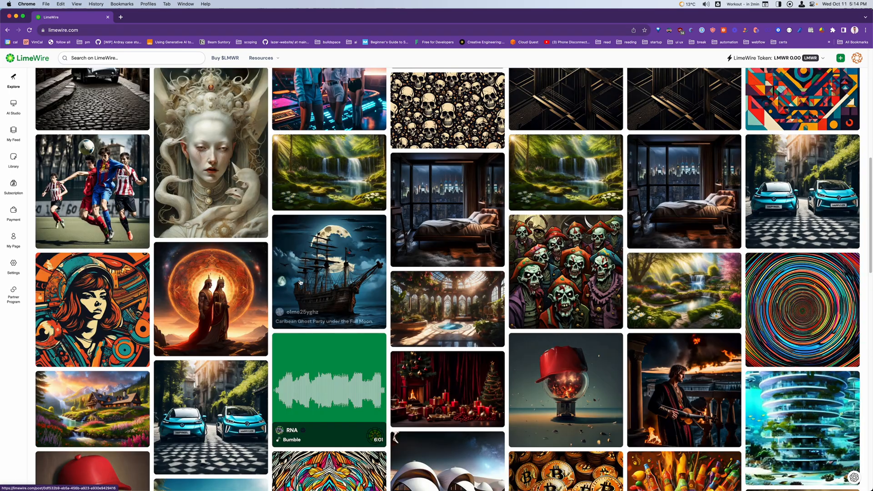
scroll(192, 376, "down", 2)
scroll(192, 376, "down", 5)
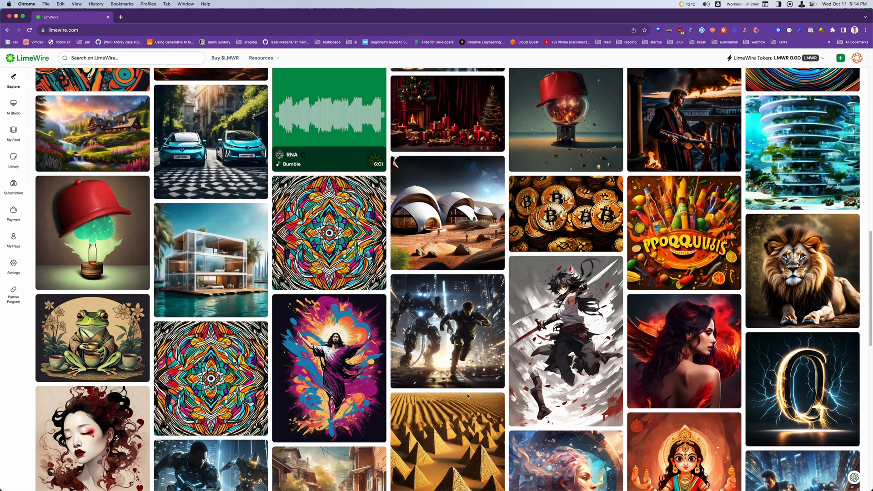
scroll(468, 397, "down", 3)
scroll(467, 398, "up", 4)
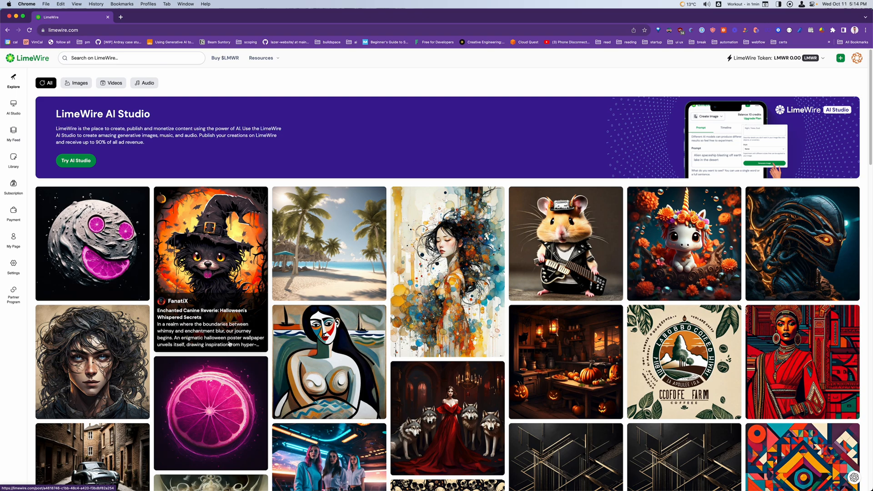
Like the post "Enchanted Canine Reverie: Halloween's Whispered Secrets" and check its sharing options
left_click(228, 283)
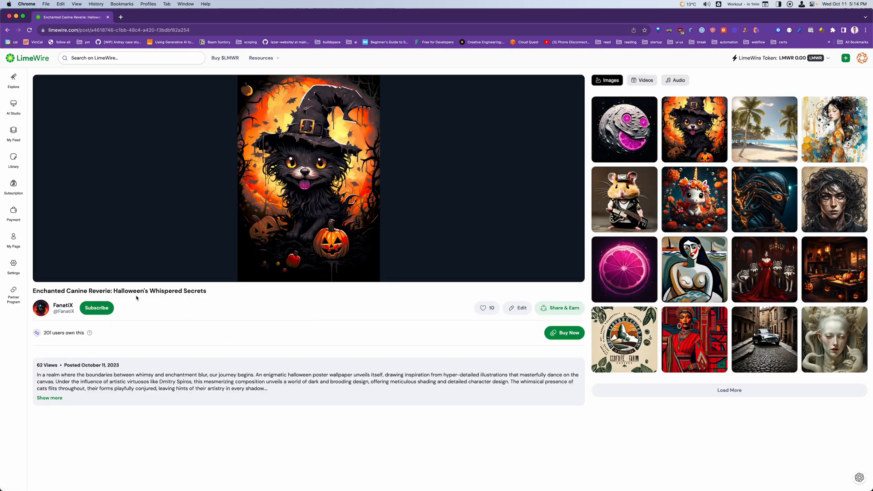
left_click(486, 308)
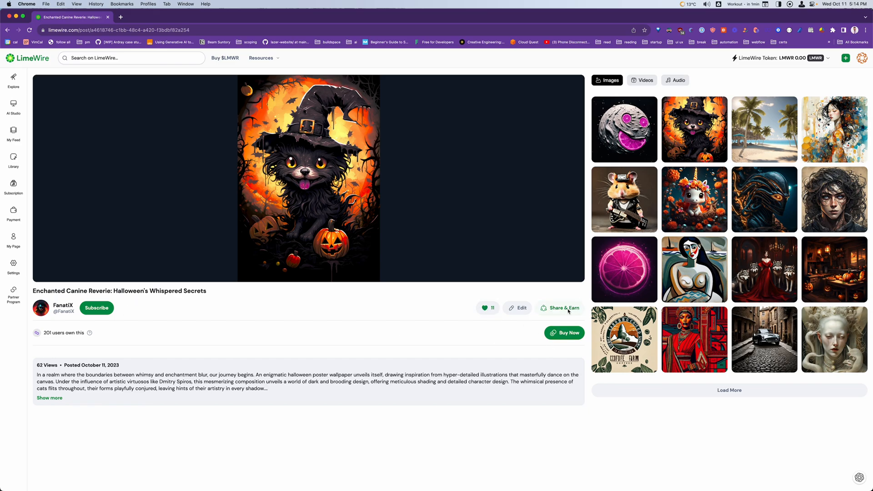
left_click(569, 311)
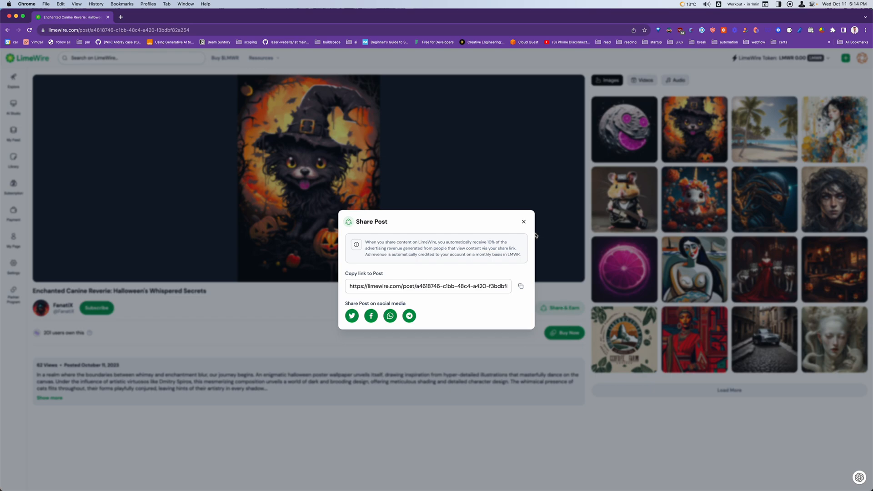
left_click(524, 223)
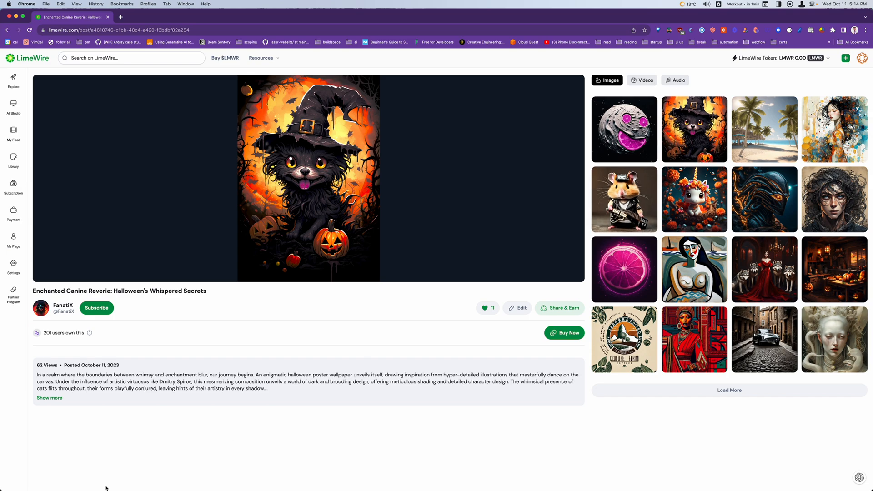
Expand the post's full description and check its details and the blockchain it is minted on
left_click(45, 398)
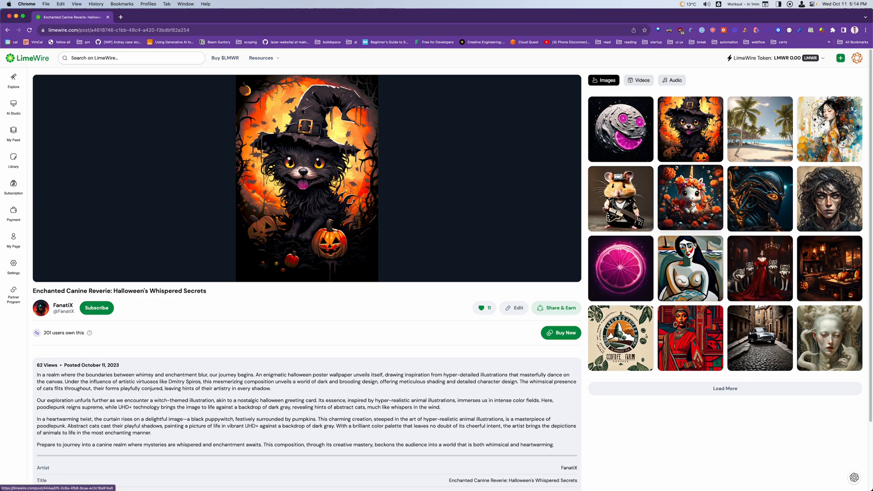
scroll(511, 375, "down", 3)
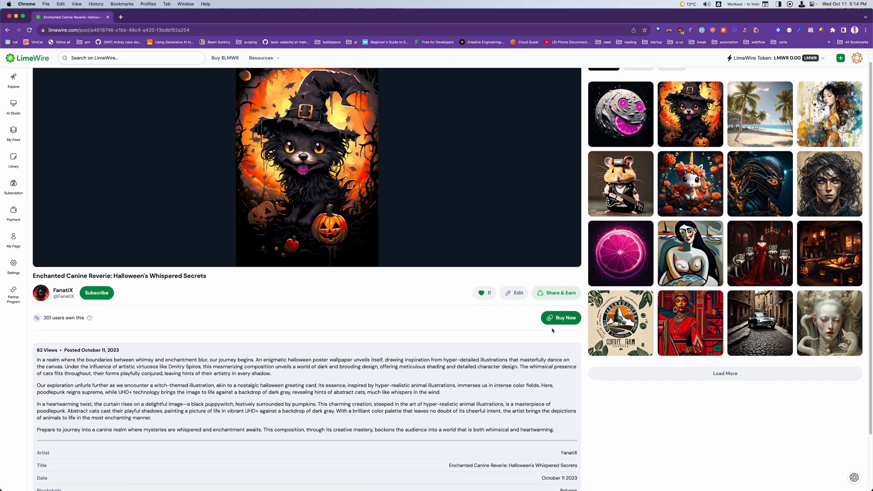
mouse_move(38, 269)
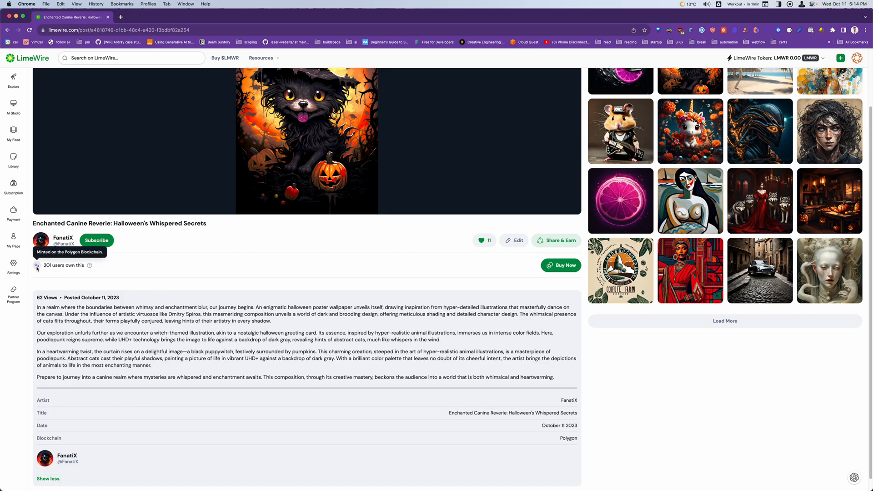
scroll(176, 182, "up", 3)
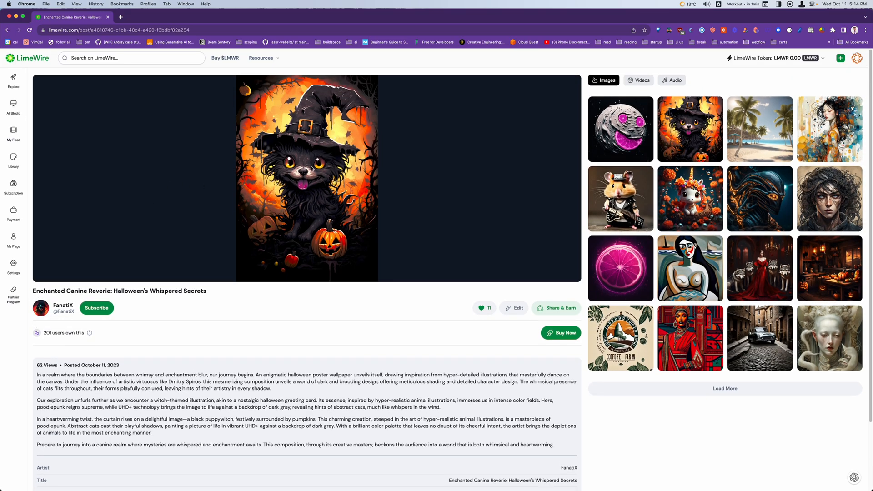
View the LimeWire wallets page, go back to the Halloween post, and look at the account options
left_click(764, 59)
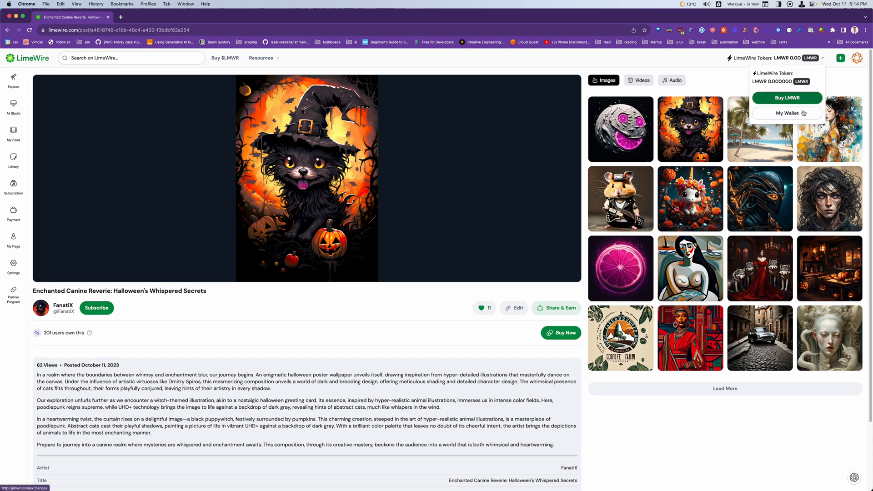
left_click(789, 114)
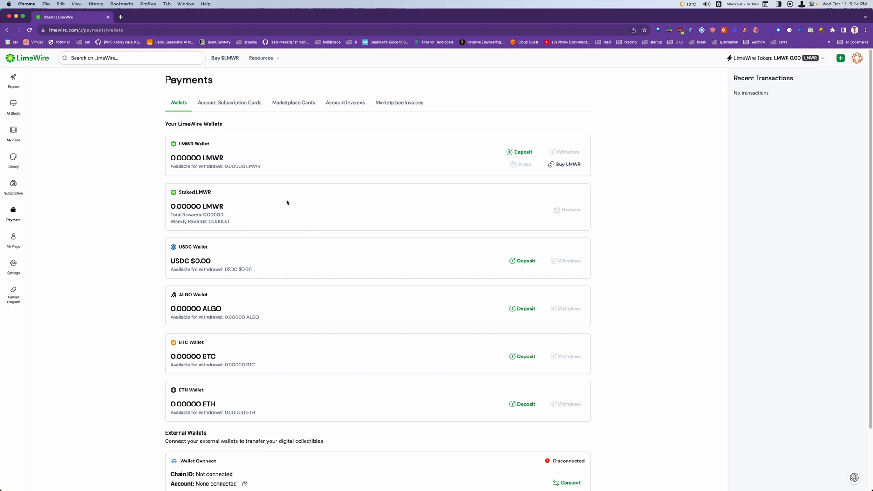
key("super+bracketleft")
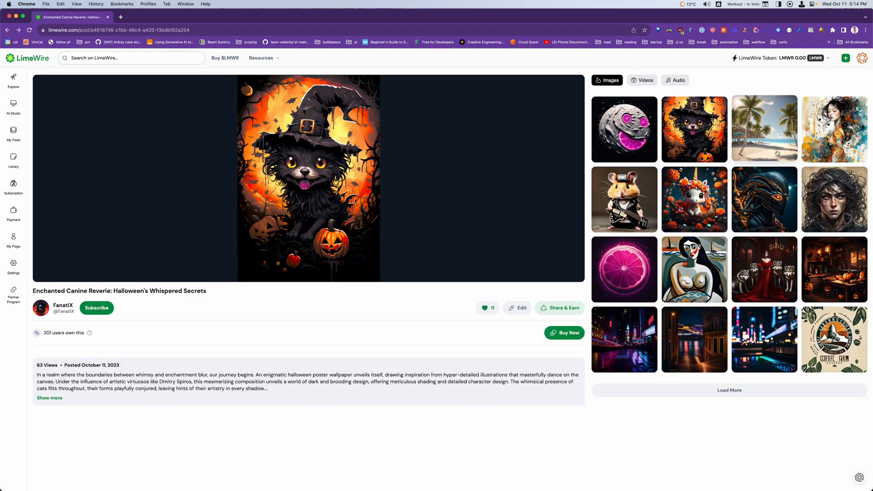
left_click(862, 58)
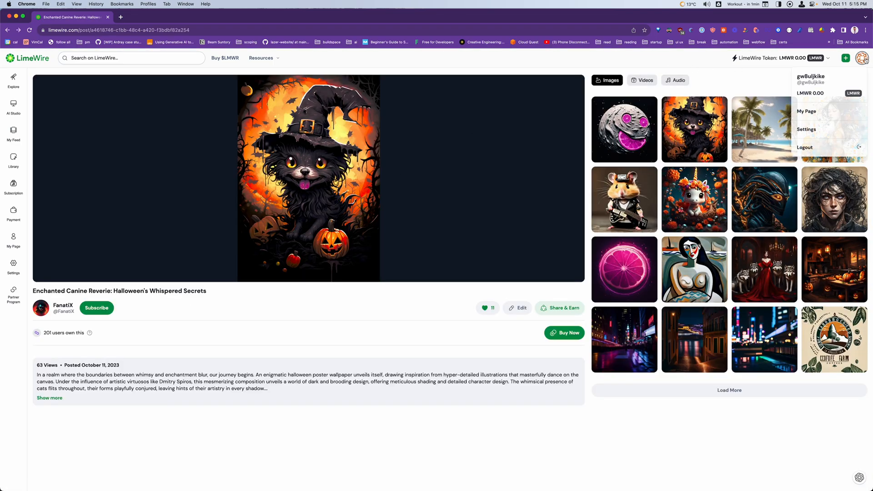
left_click(738, 86)
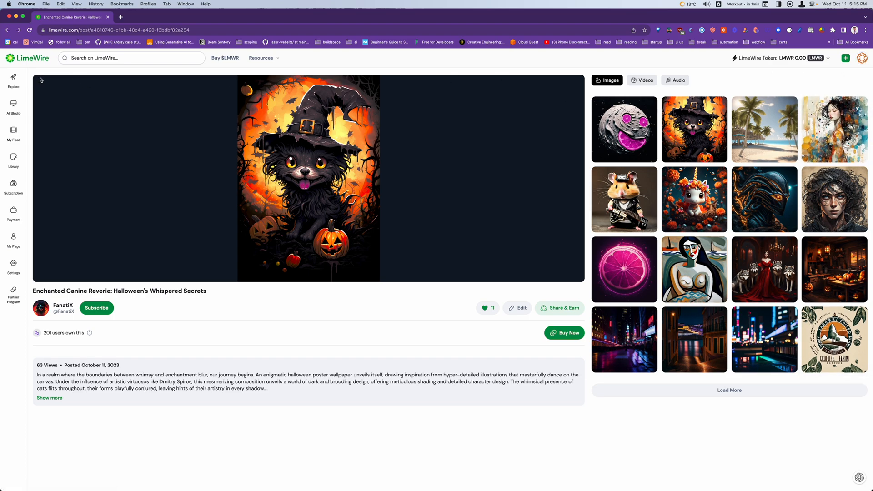
Open the Create Image tool in AI Studio and check which other image tools are offered
left_click(14, 108)
left_click(295, 152)
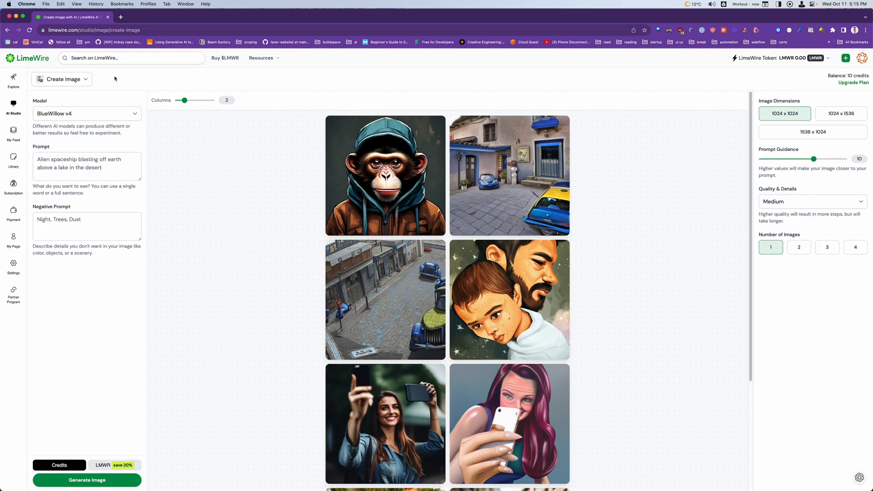
left_click(81, 86)
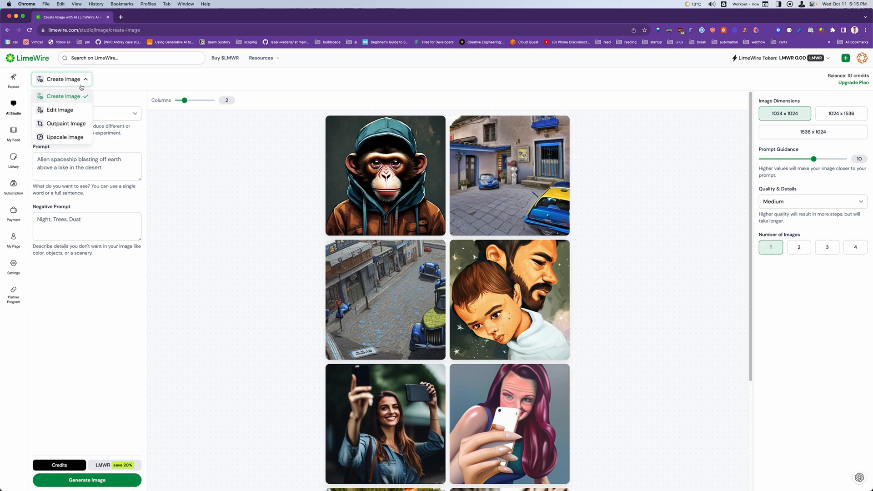
left_click(91, 86)
Review the available image models and set the model to DALL·E 2
left_click(118, 115)
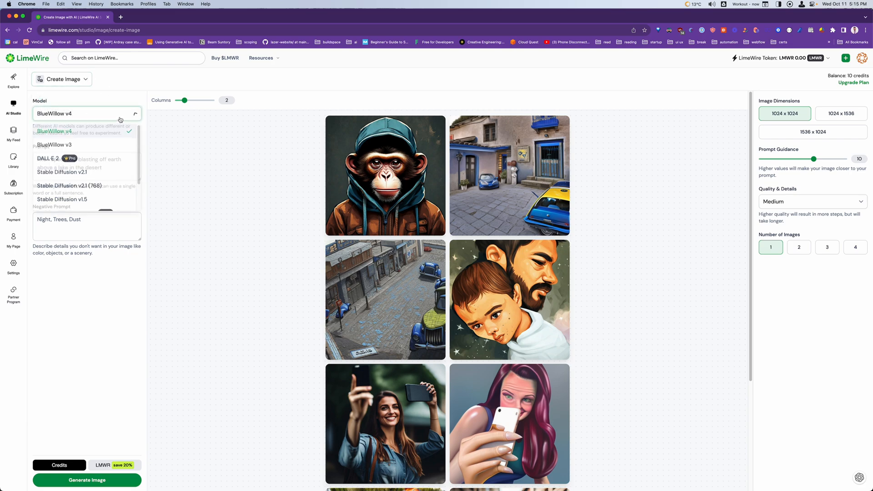
scroll(100, 169, "down", 3)
scroll(107, 184, "down", 1)
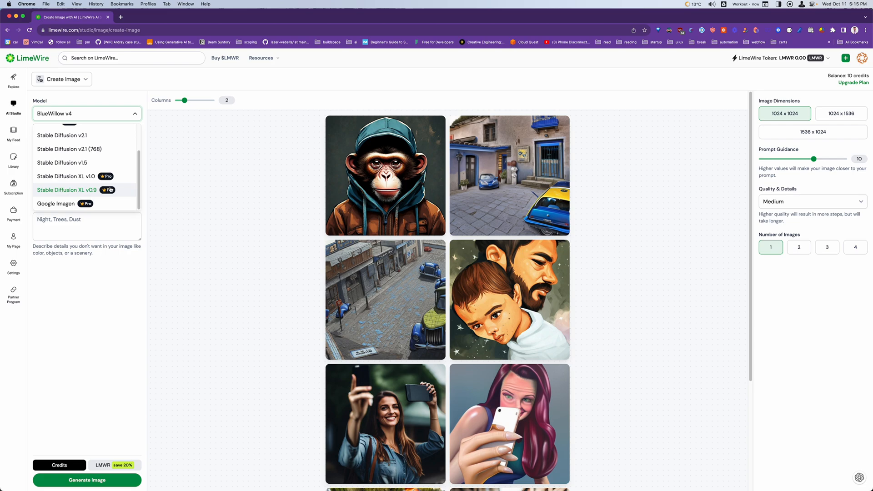
scroll(112, 204, "up", 4)
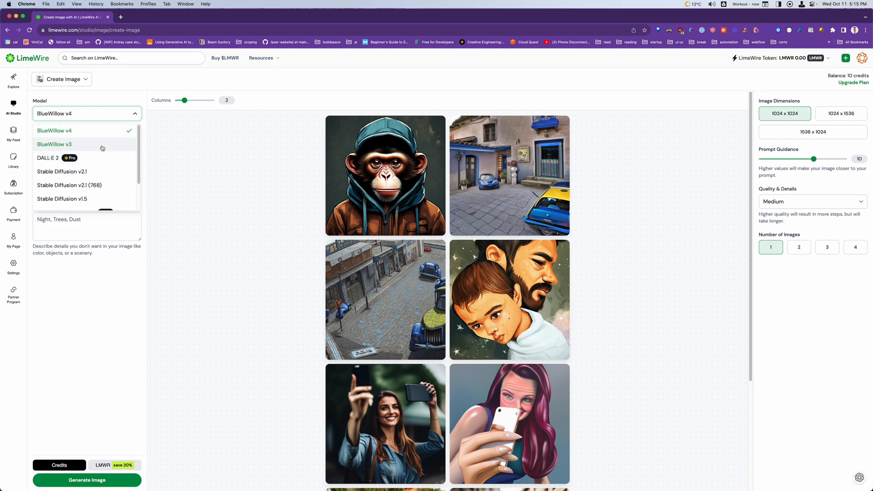
scroll(107, 177, "down", 2)
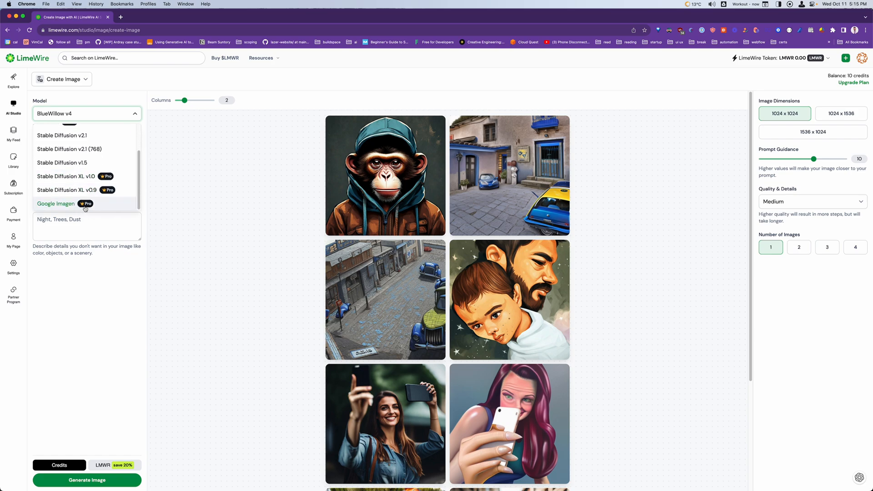
scroll(95, 204, "up", 2)
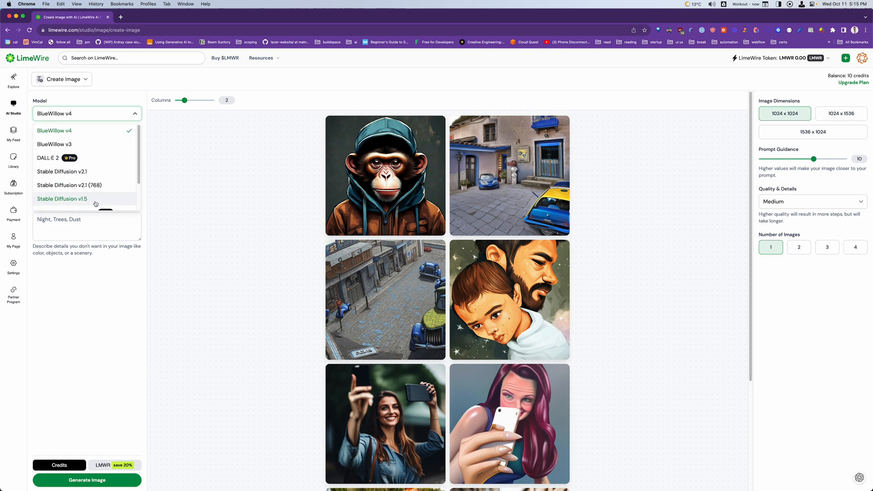
left_click(99, 166)
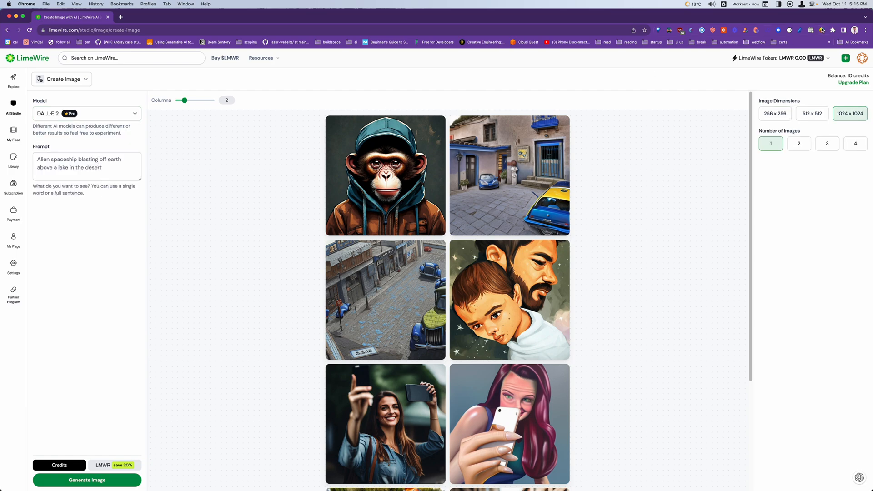
Generate an image with the BlueWillow v4 model from the prompt "Turkey wearing a tuxedo, lining up to get their haircut"
left_click(102, 117)
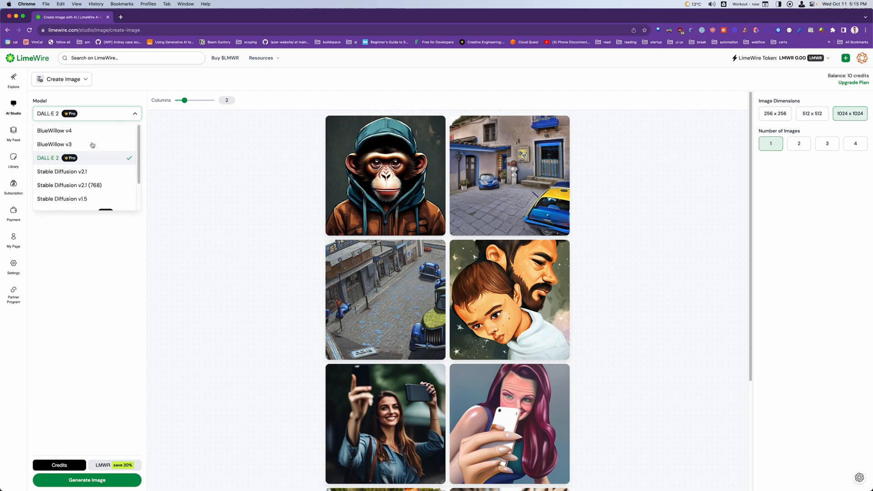
left_click(80, 131)
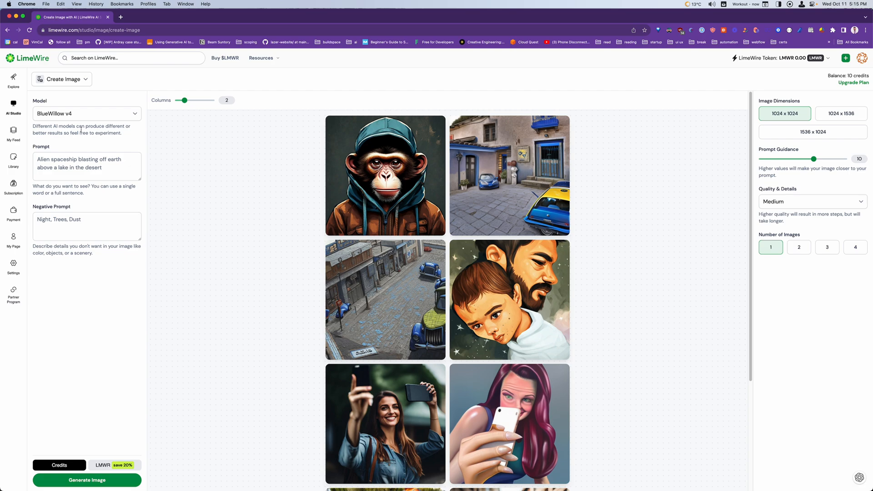
left_click(94, 171)
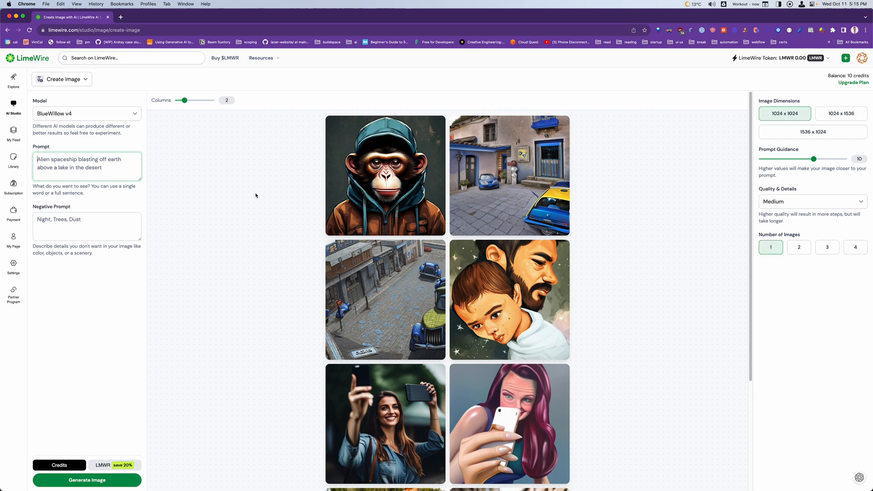
key("super+a")
type("Turkey")
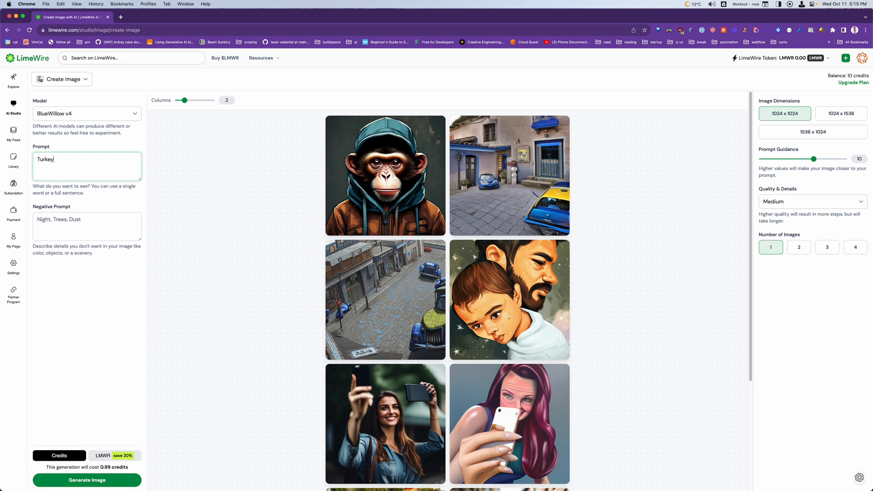
type(" wearing a tuxedo, lining up to get their haircut")
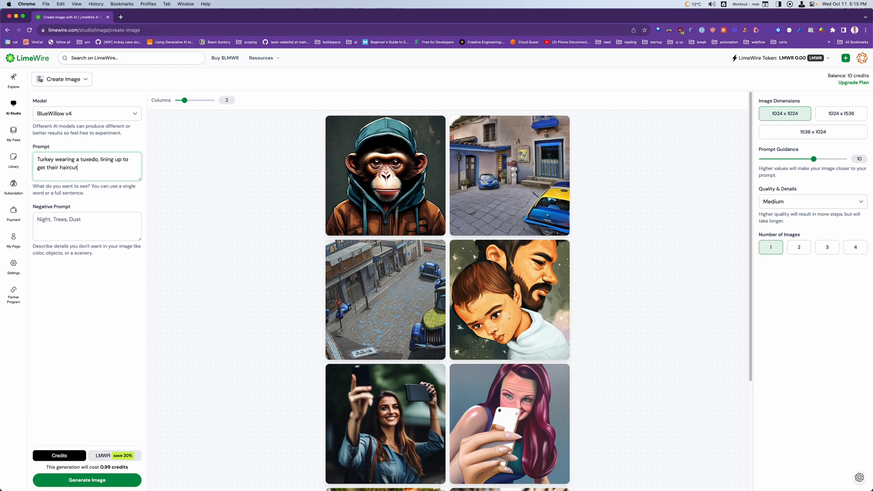
left_click(93, 237)
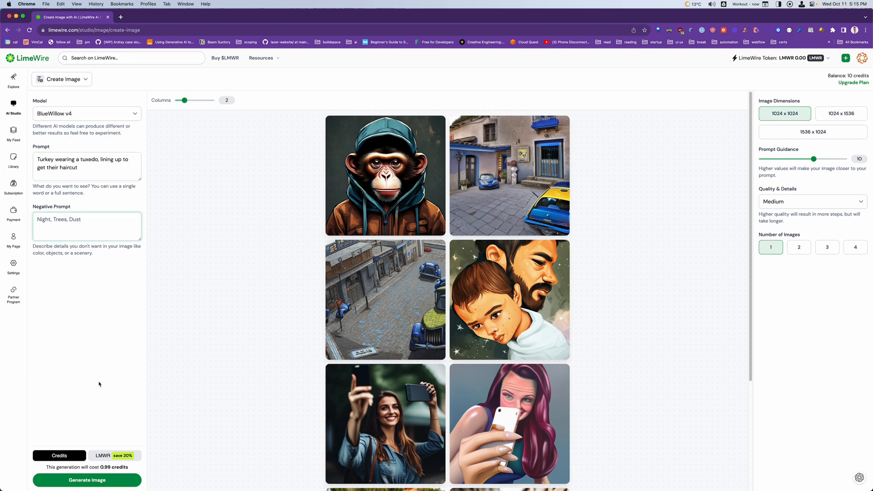
left_click(105, 483)
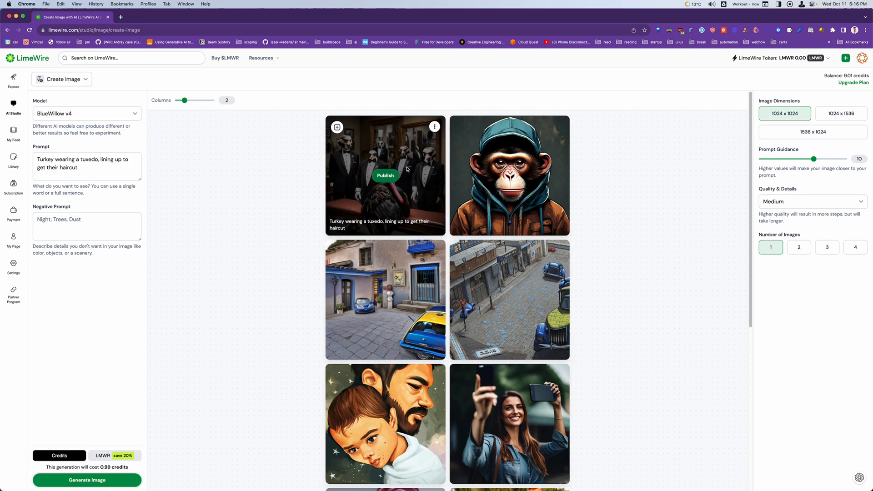
Check the options offered for the generated turkey image and look at its publishing form without publishing
mouse_move(378, 140)
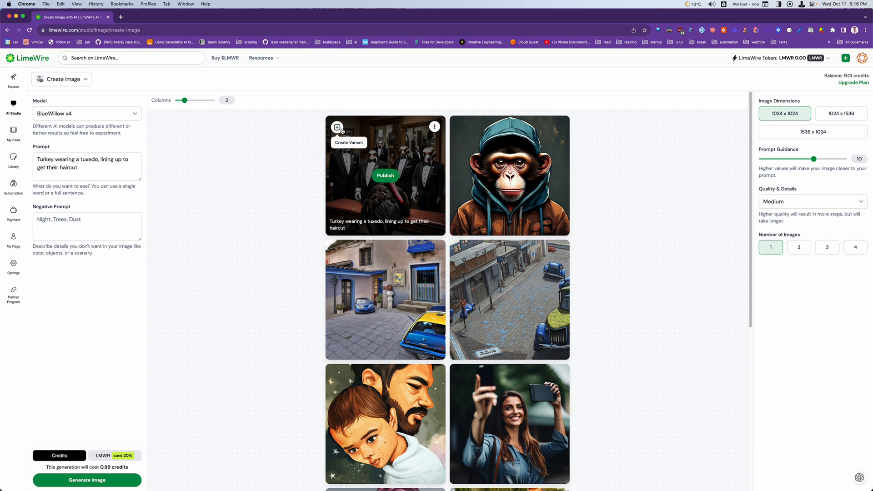
left_click(435, 127)
left_click(395, 184)
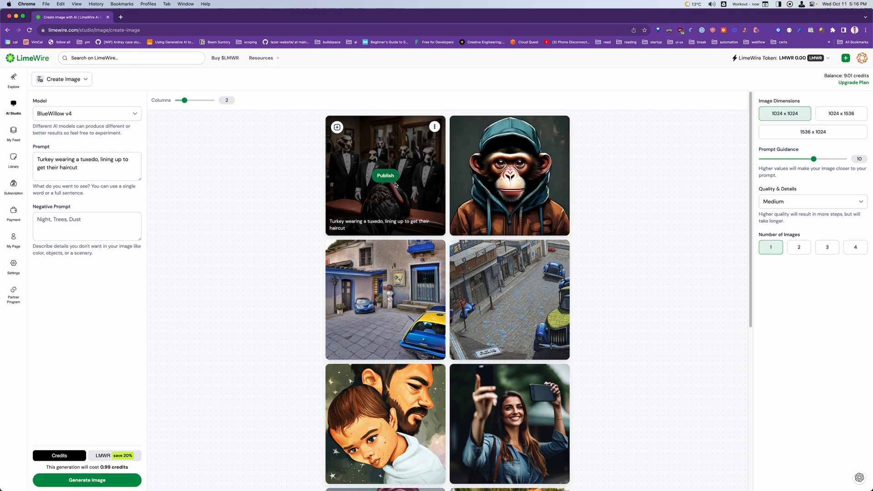
left_click(387, 176)
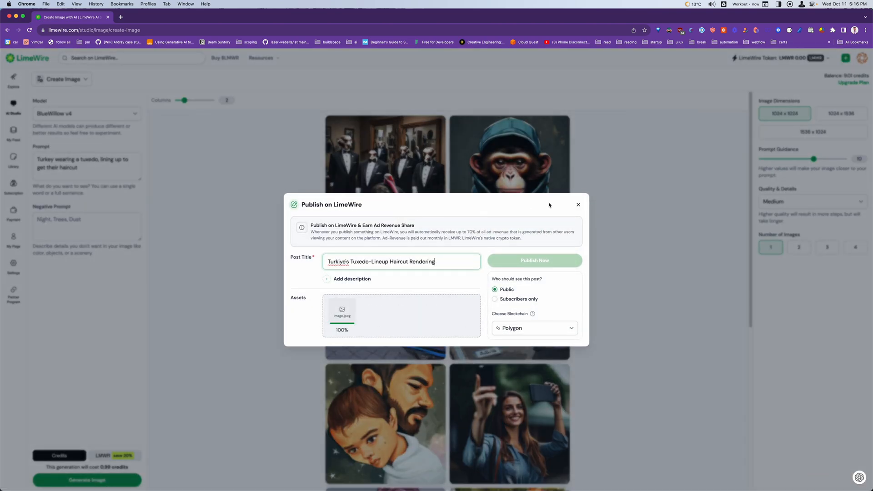
left_click(578, 204)
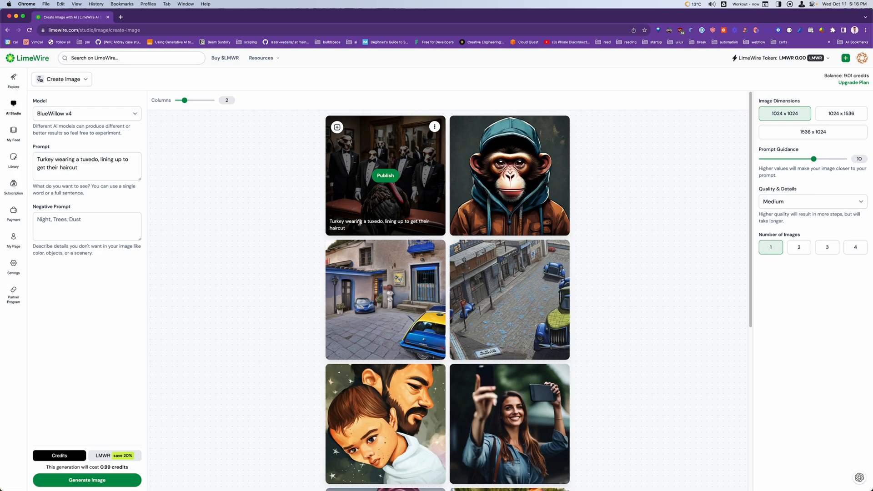
left_click(436, 129)
left_click(296, 199)
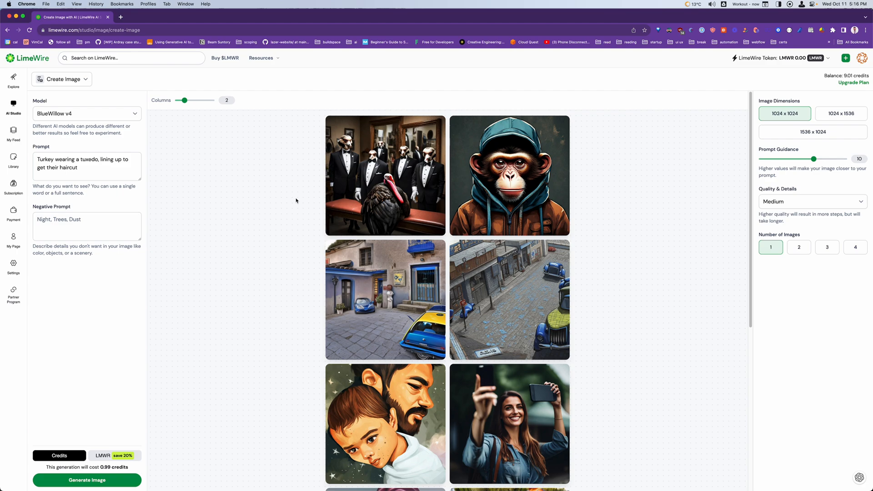
Enlarge the page and examine the generated turkey image and the earlier images in the gallery
key("super+equal")
key("super+equal")
key("super+equal")
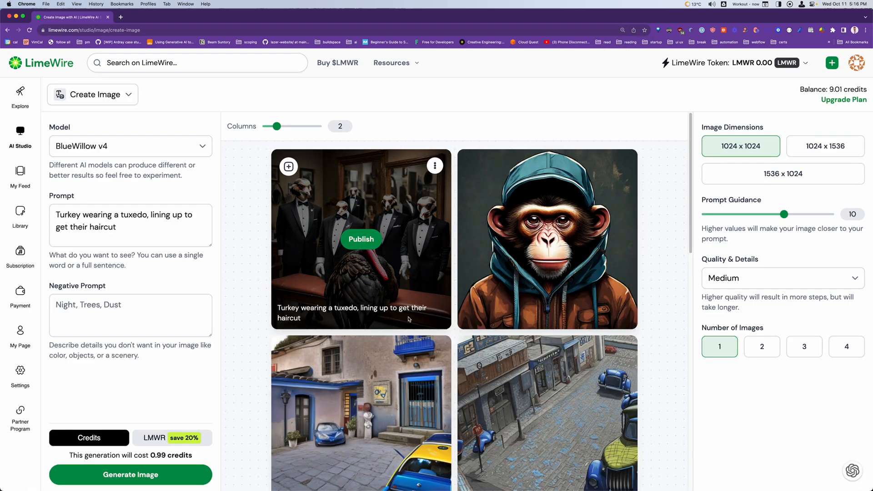
scroll(403, 293, "up", 5)
scroll(402, 293, "down", 1)
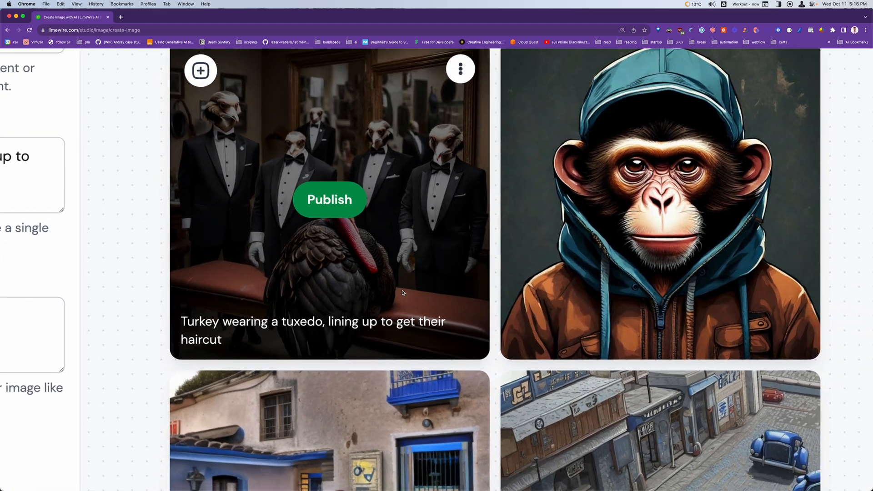
scroll(402, 293, "up", 1)
scroll(135, 212, "up", 1)
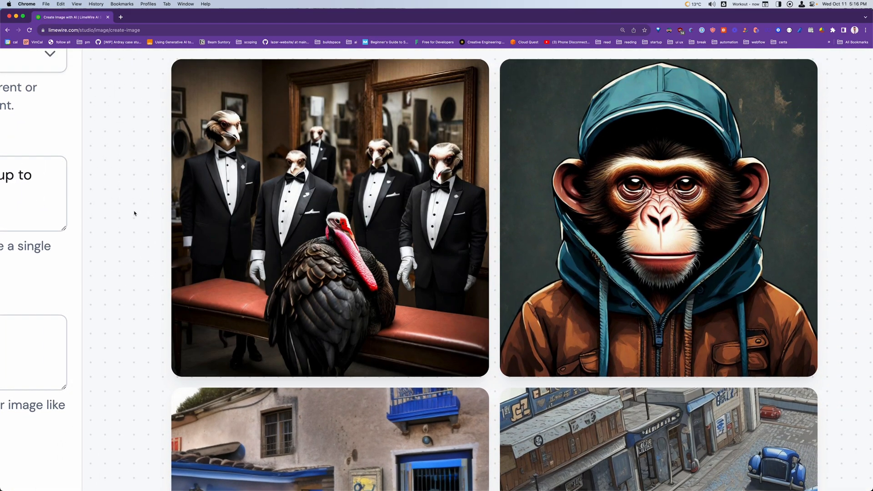
scroll(134, 213, "up", 2)
scroll(133, 213, "left", 2)
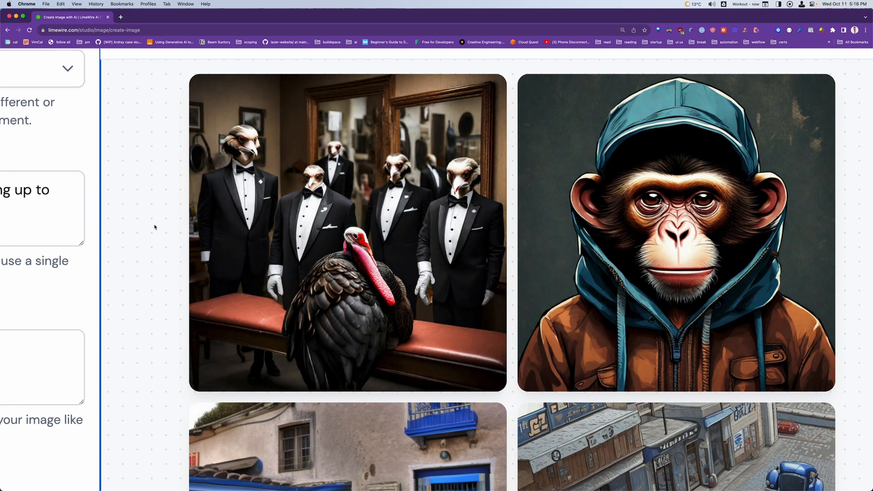
scroll(155, 227, "left", 2)
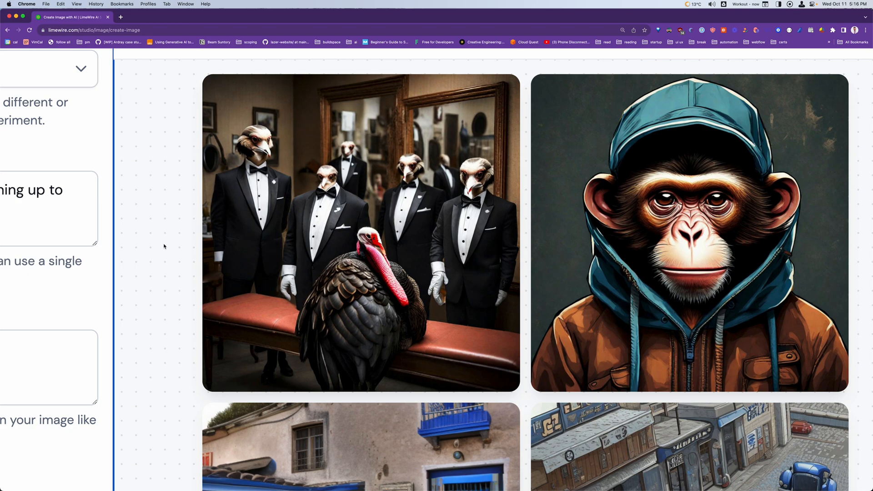
scroll(168, 260, "left", 3)
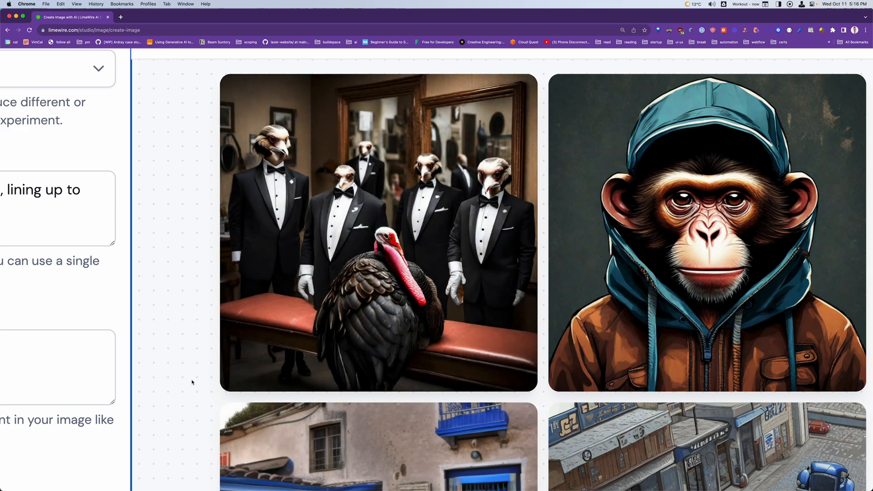
scroll(195, 386, "down", 5)
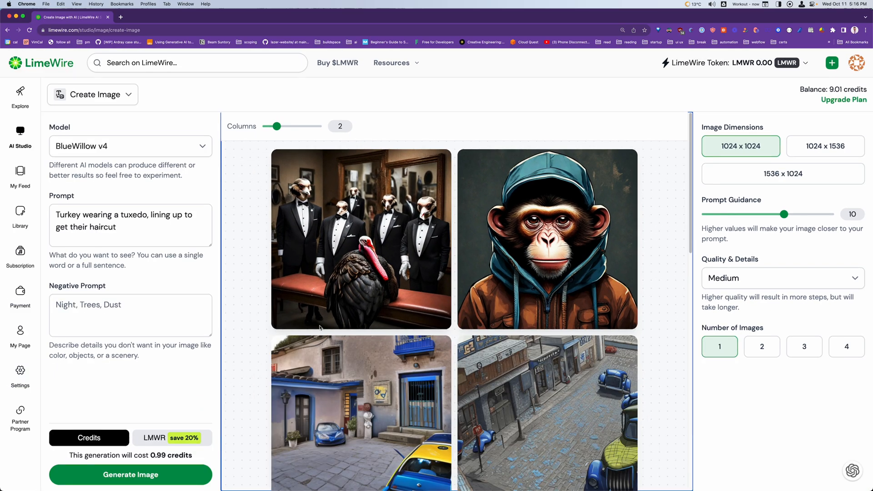
scroll(271, 355, "down", 5)
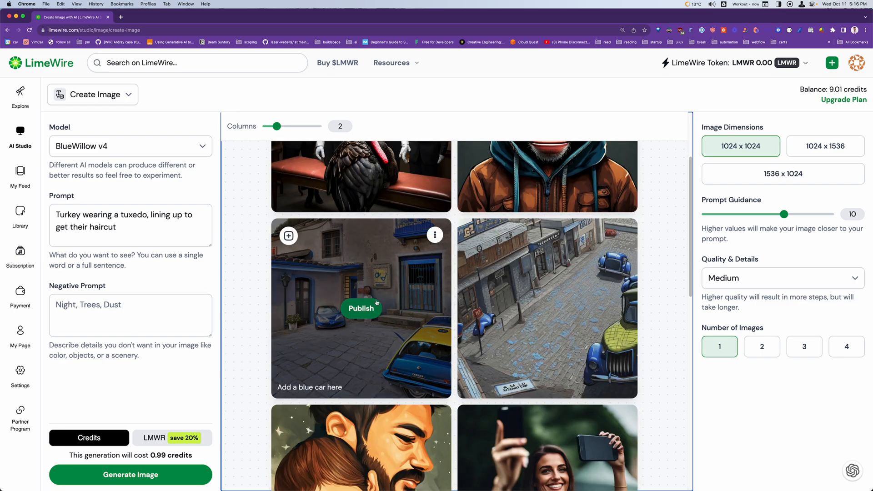
scroll(331, 317, "up", 5)
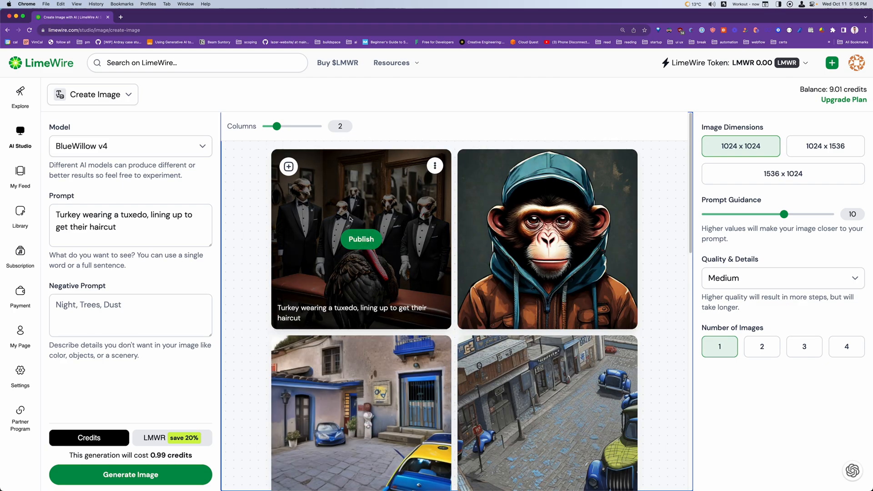
Open the publishing form for the turkey image and change the first word of the post title to "Turkeys"
left_click(359, 240)
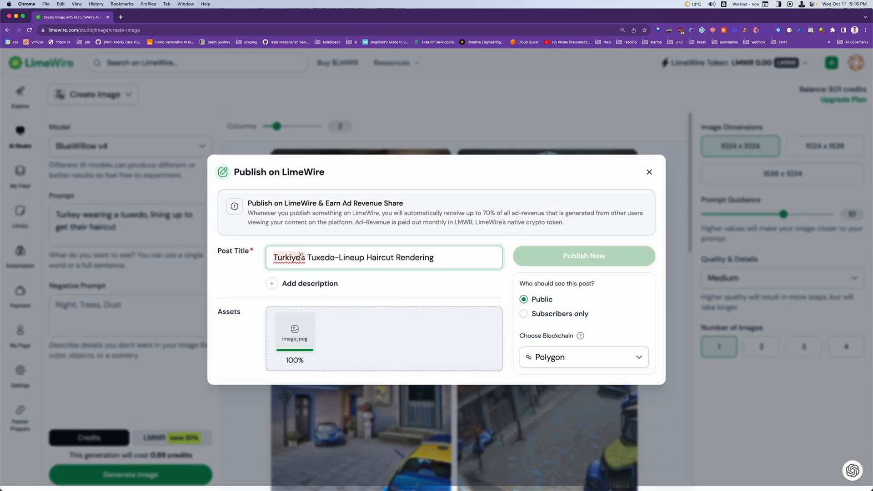
left_click(285, 259)
key("BackSpace")
key("BackSpace")
key("BackSpace")
type("ey")
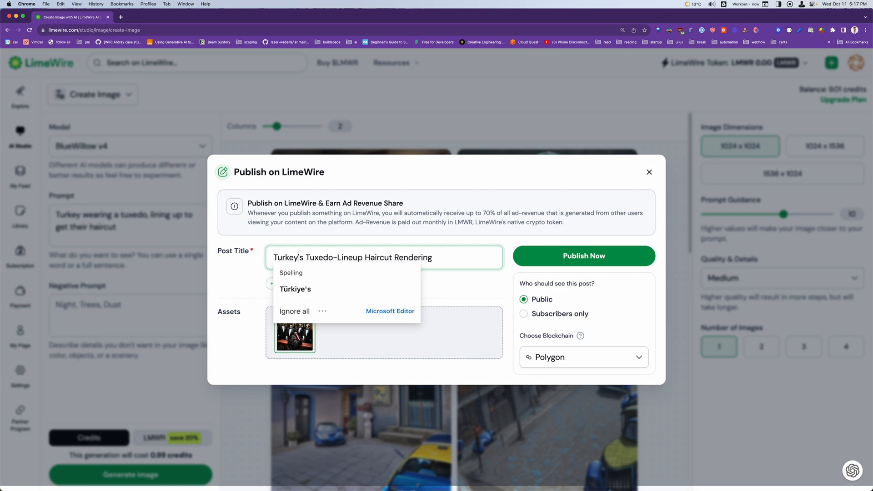
key("Delete")
key("Right")
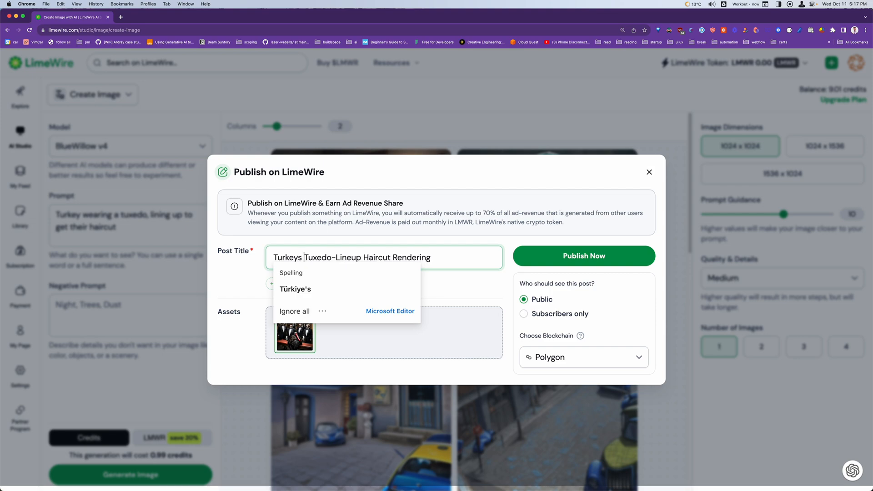
Remove "Rendering" and reword the post title to "Turkeys Wearing Tuxedos Lineup for Haircut"
double_click(413, 257)
key("BackSpace")
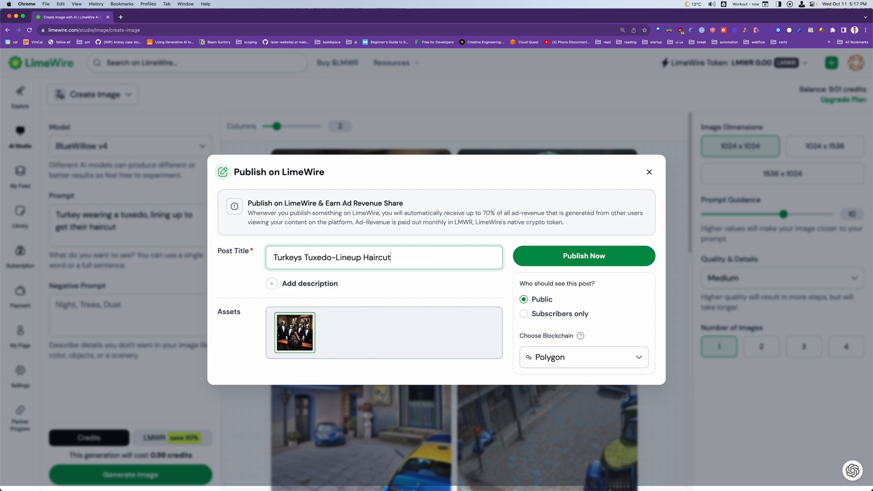
type("for")
key("BackSpace")
key("alt+Left")
type("wearing")
key("alt+Right")
type("s")
key("alt+Left")
key("alt+Left")
key("shift+Right")
type("W")
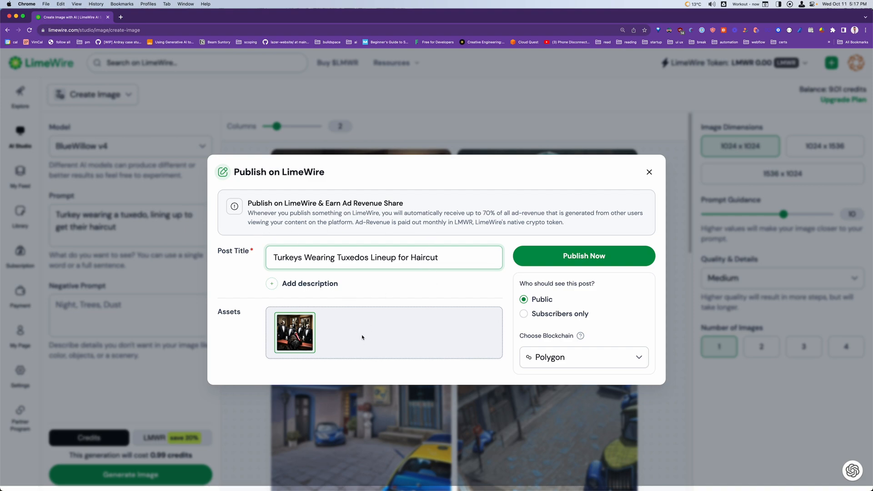
Choose Polygon as the blockchain, publish the post publicly, and dismiss the sharing dialog
left_click(606, 357)
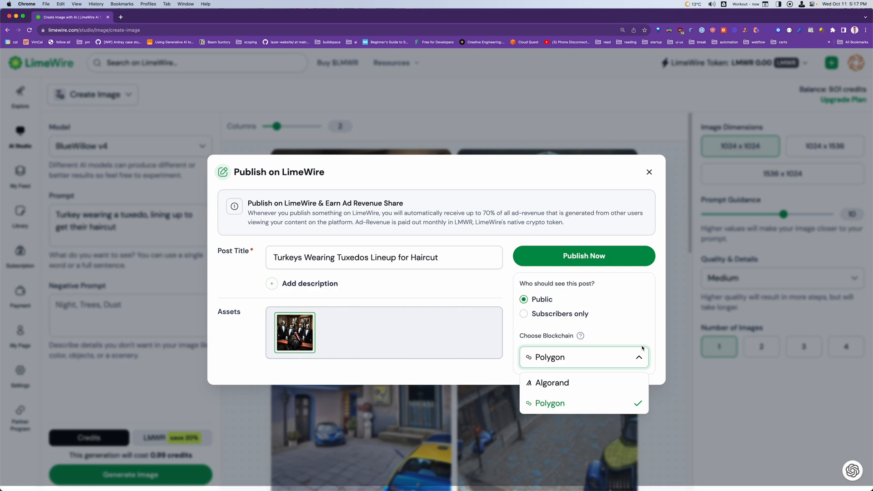
left_click(549, 403)
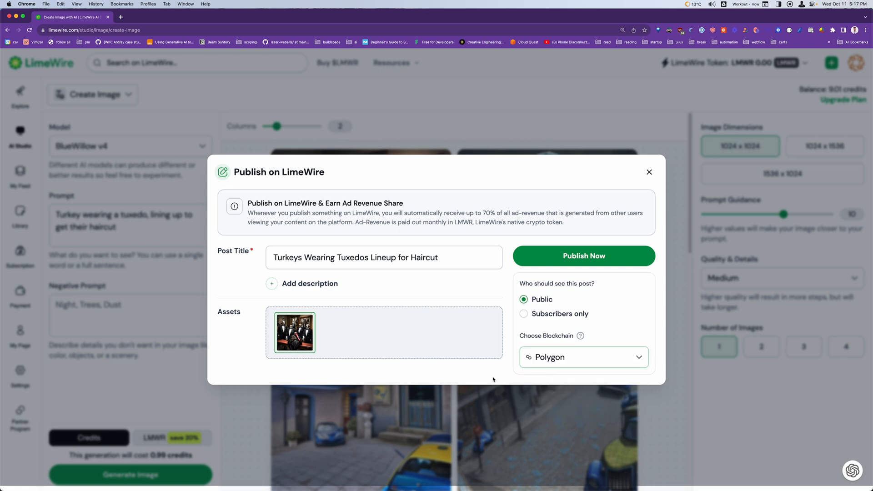
left_click(594, 256)
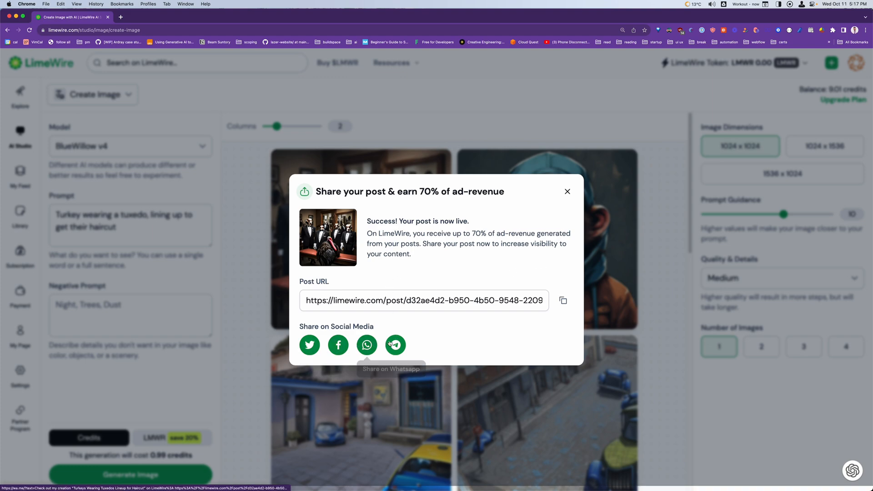
left_click(567, 193)
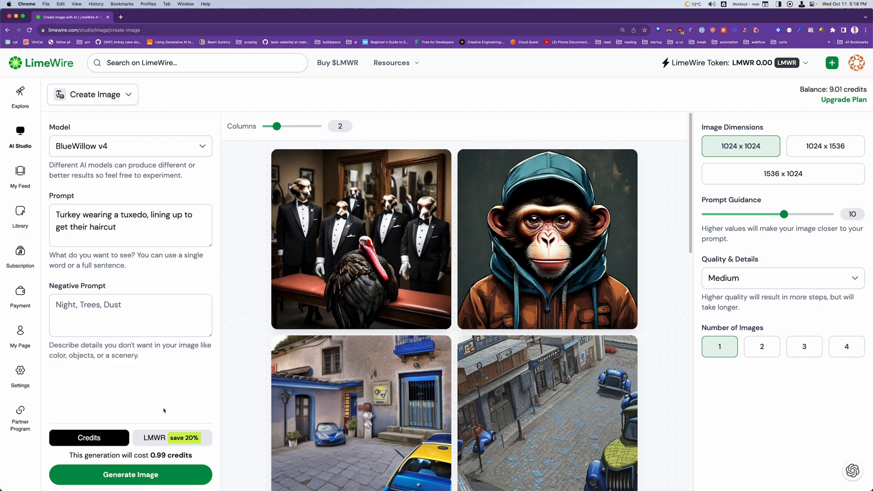
Compare the image generation cost in LMWR and in credits, leaving credits as the payment method
left_click(162, 444)
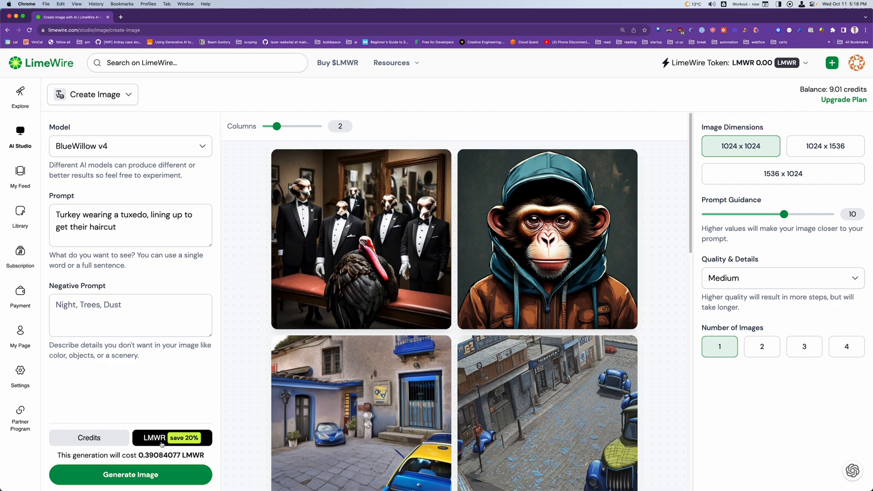
left_click(102, 442)
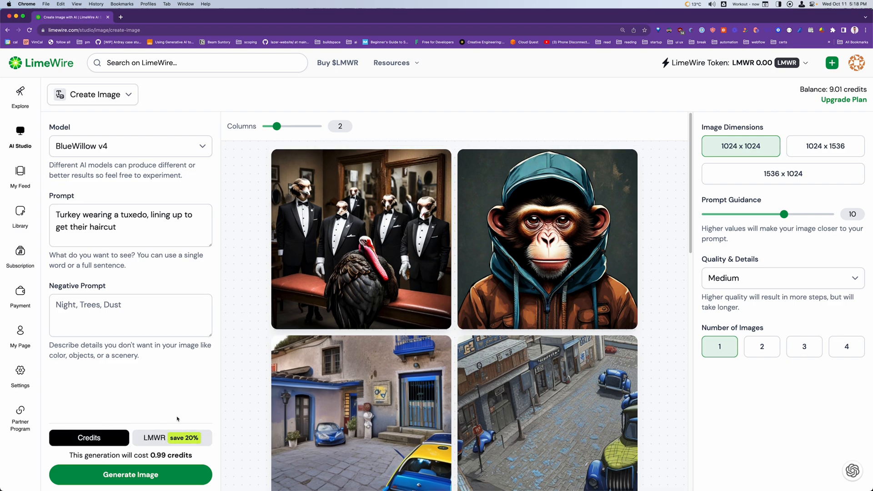
left_click(196, 439)
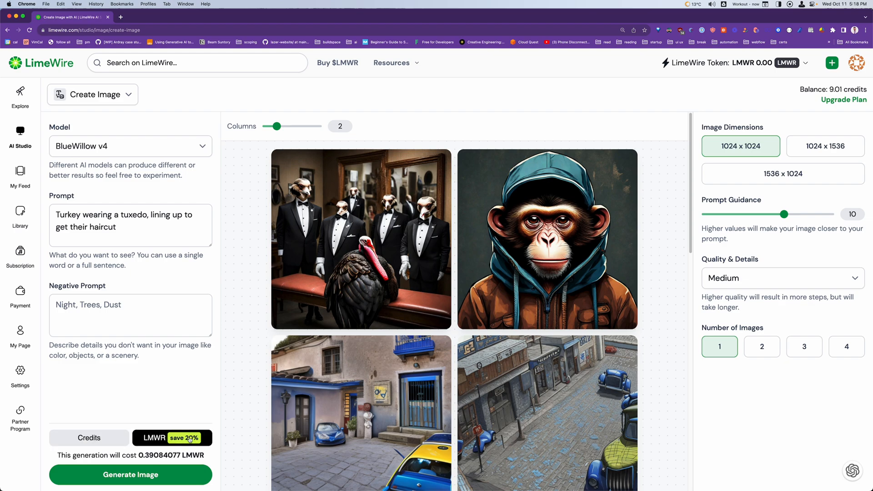
left_click(116, 447)
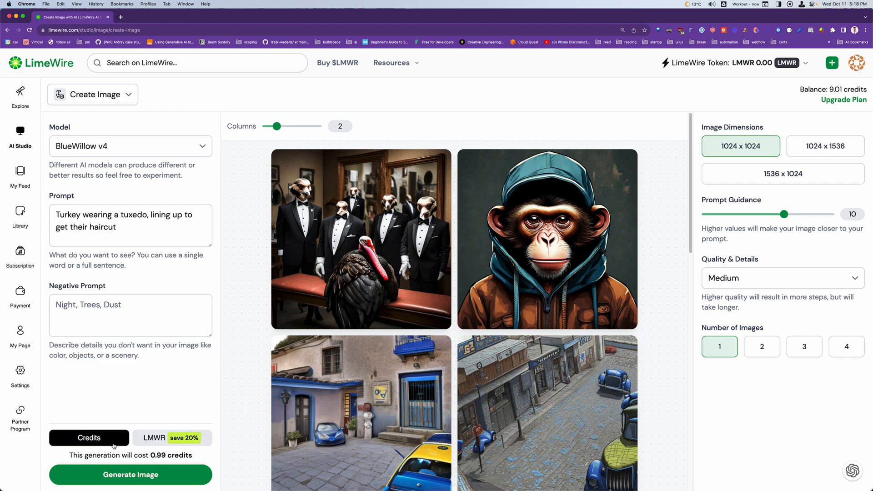
Open the account upgrade plans and compare the monthly image allowances, ad revenue shares, and model access of each tier
left_click(848, 100)
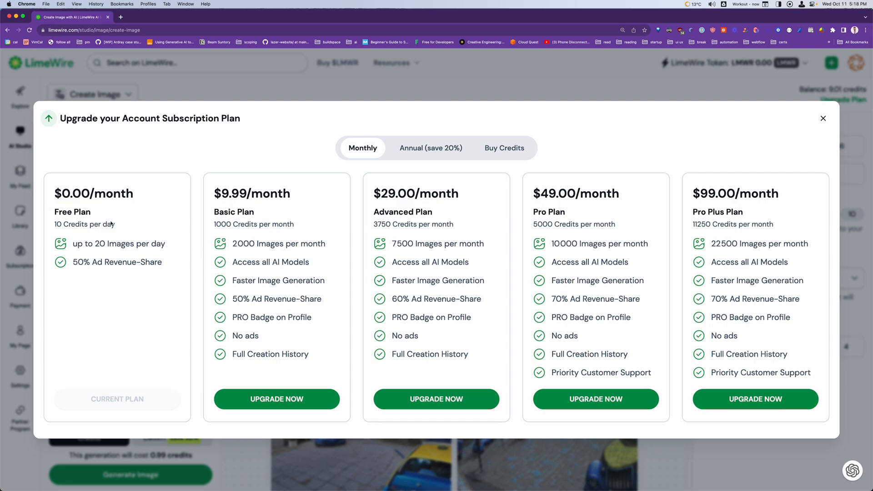
left_click_drag(95, 246, 166, 246)
left_click(107, 264)
left_click_drag(562, 300, 657, 305)
left_click(312, 291)
left_click_drag(269, 263, 310, 264)
left_click(290, 318)
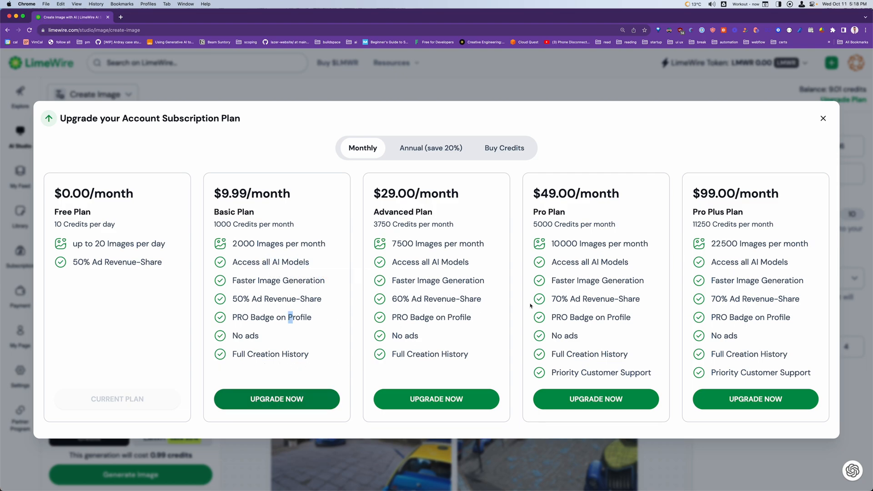
Close the subscription plans, reopen them to recheck the tiers, and return to the image generator
left_click(616, 95)
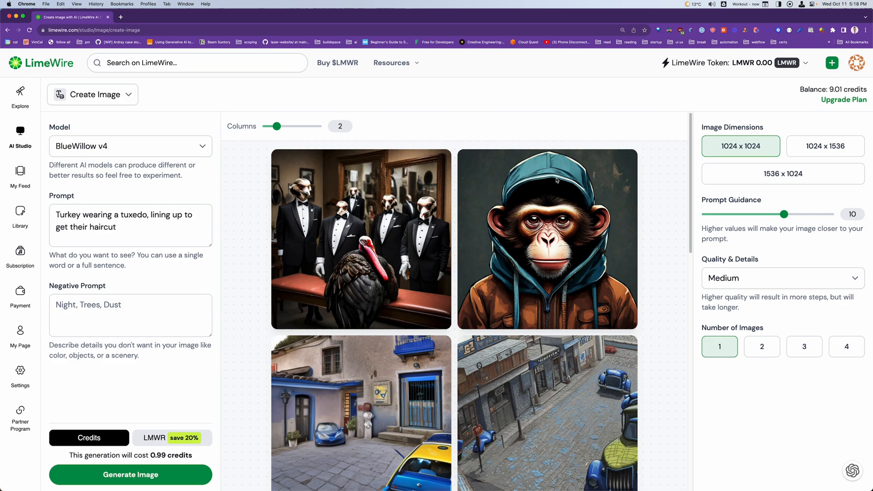
left_click(845, 100)
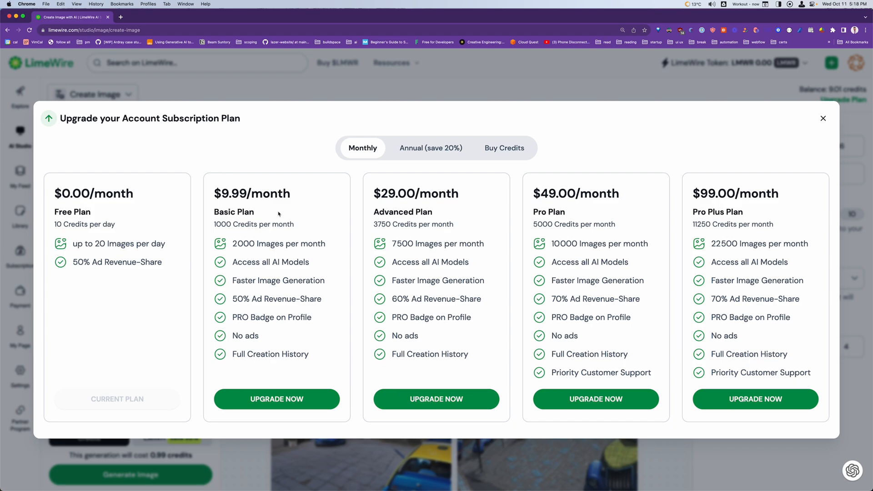
left_click(320, 91)
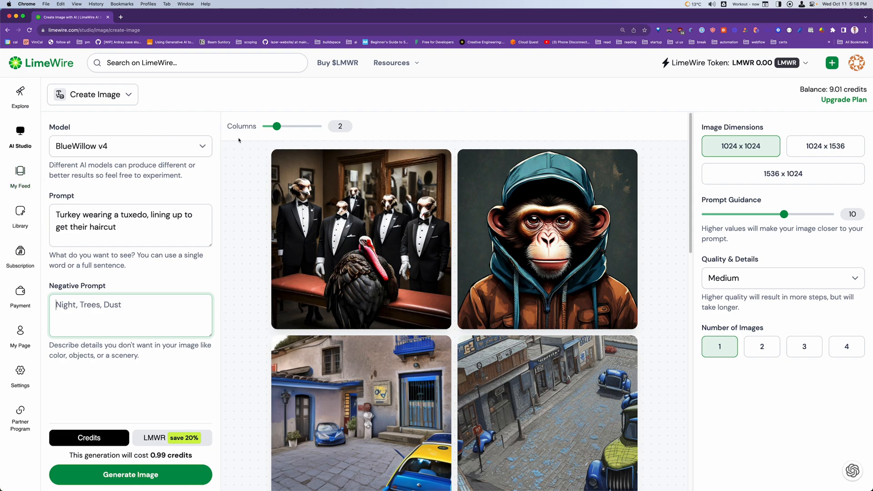
Switch the model to Stable Diffusion v2.1 (768) and generate one image from the existing turkey-in-tuxedo prompt
left_click_drag(156, 118, 152, 138)
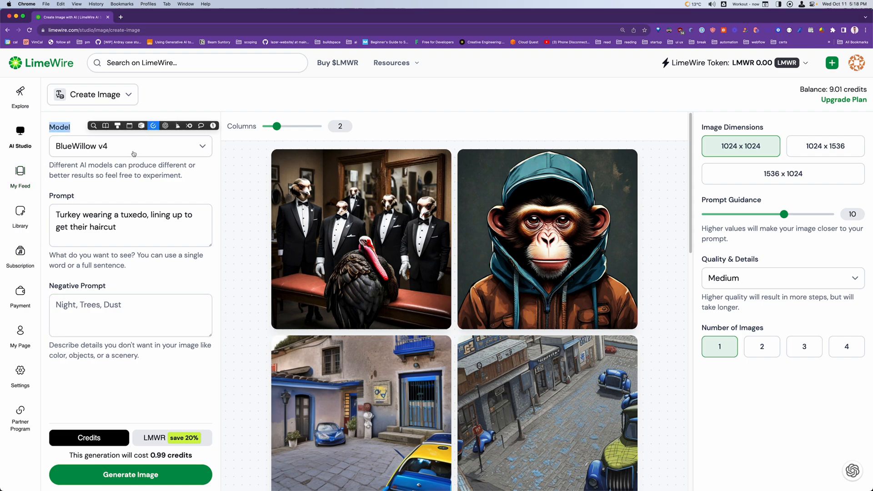
left_click(134, 152)
scroll(173, 257, "down", 3)
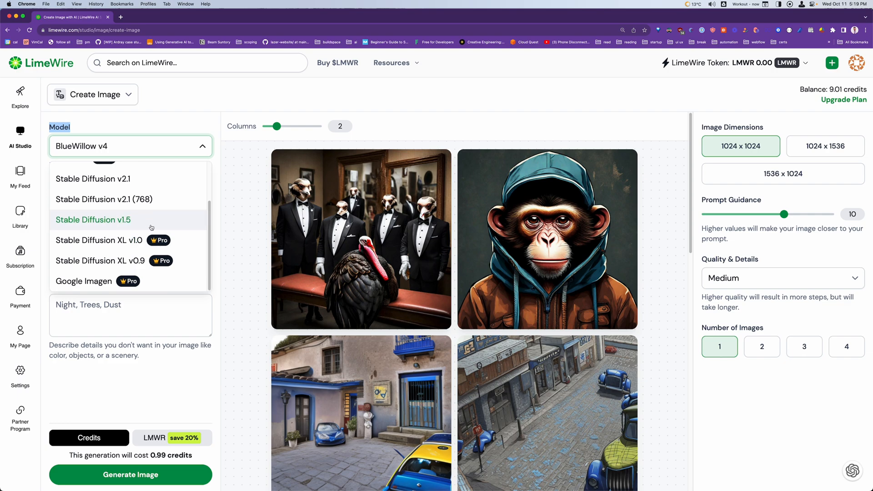
scroll(146, 223, "up", 2)
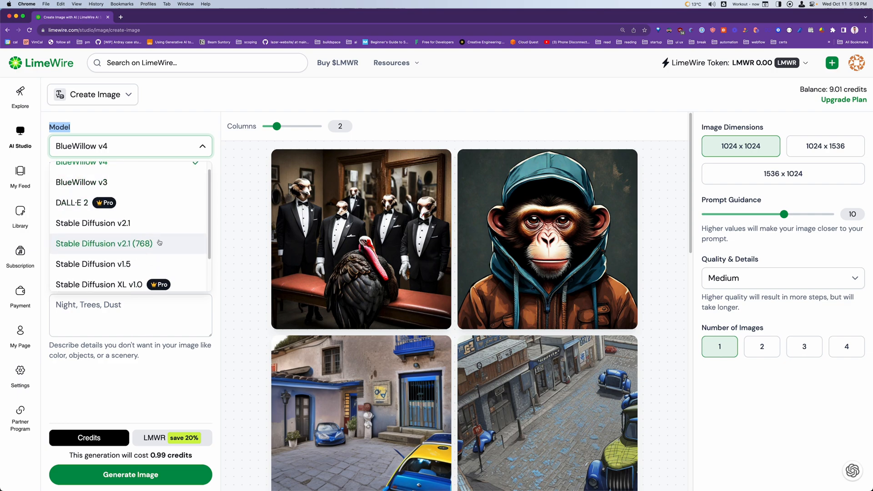
left_click(160, 243)
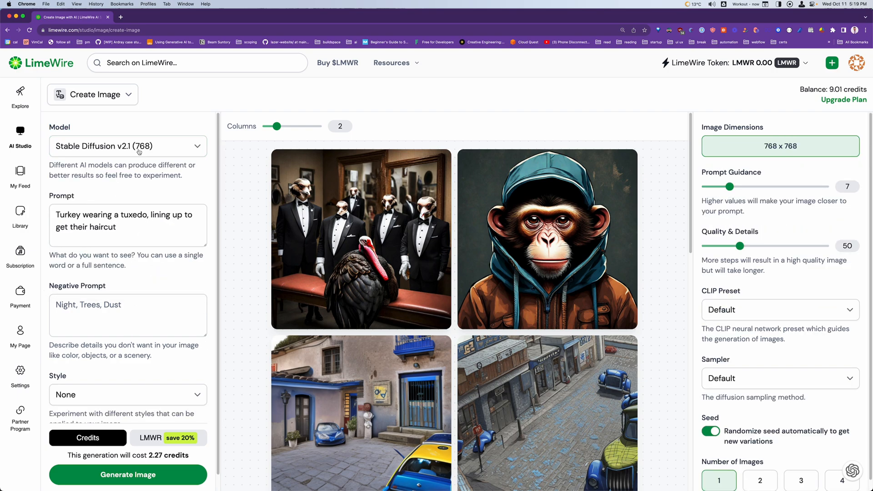
left_click(141, 234)
scroll(141, 395, "down", 1)
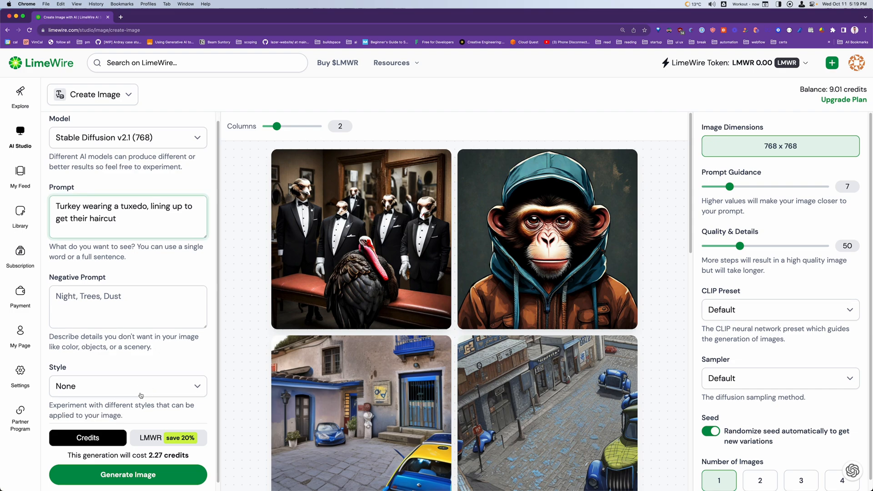
left_click(119, 473)
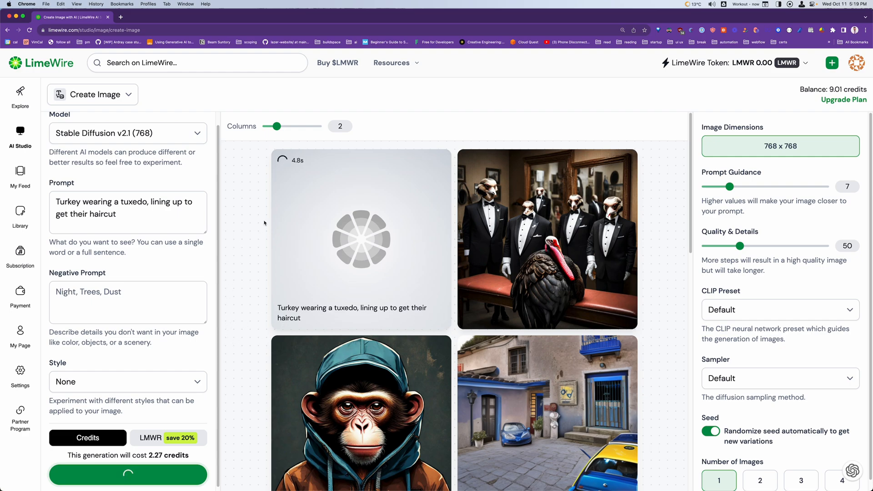
Check the available models and examine the newly generated image up close beside the earlier BlueWillow version
scroll(109, 152, "up", 1)
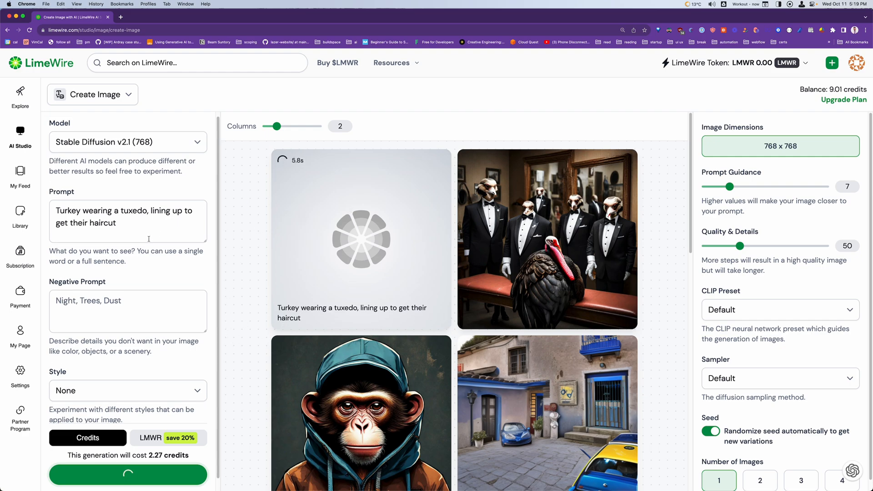
left_click(108, 150)
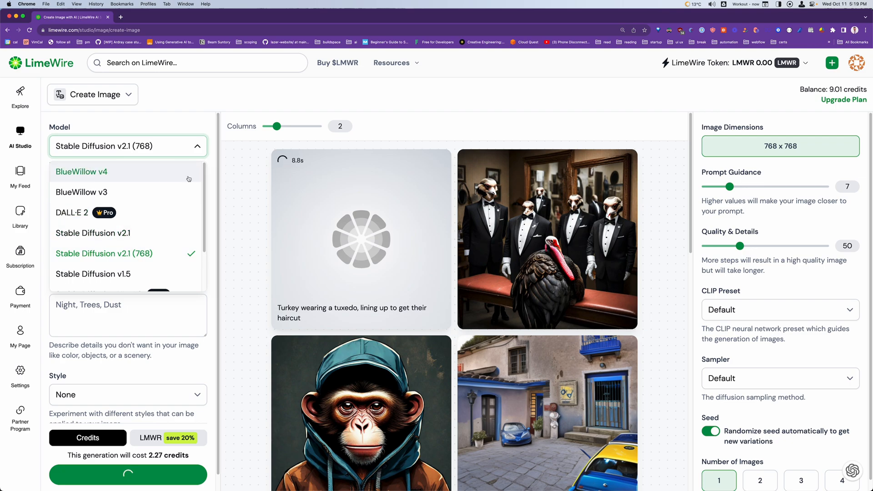
left_click(253, 264)
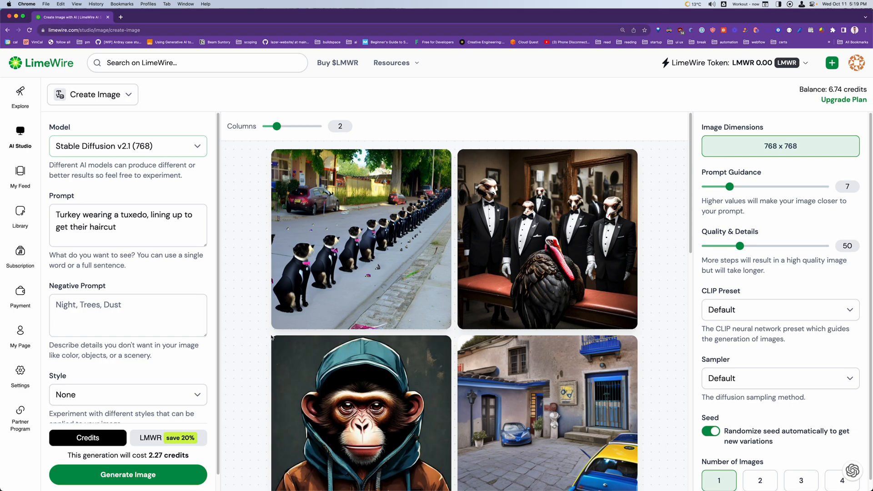
scroll(272, 337, "up", 5)
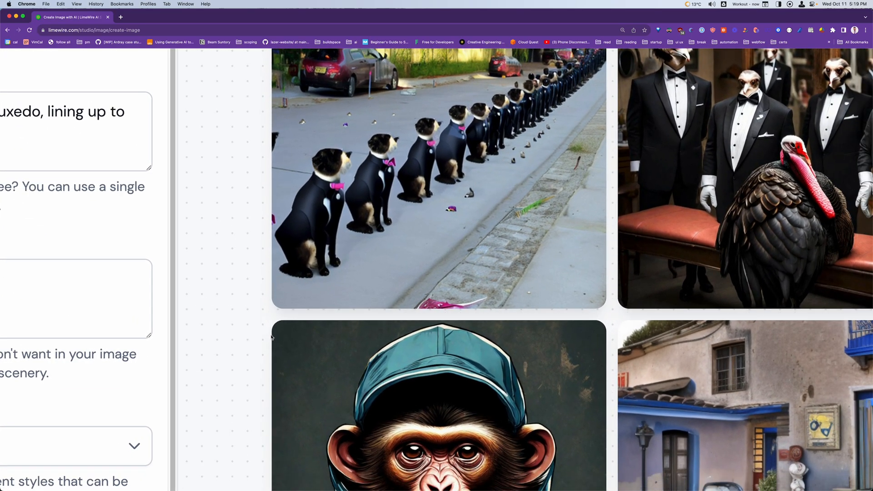
scroll(271, 337, "up", 1)
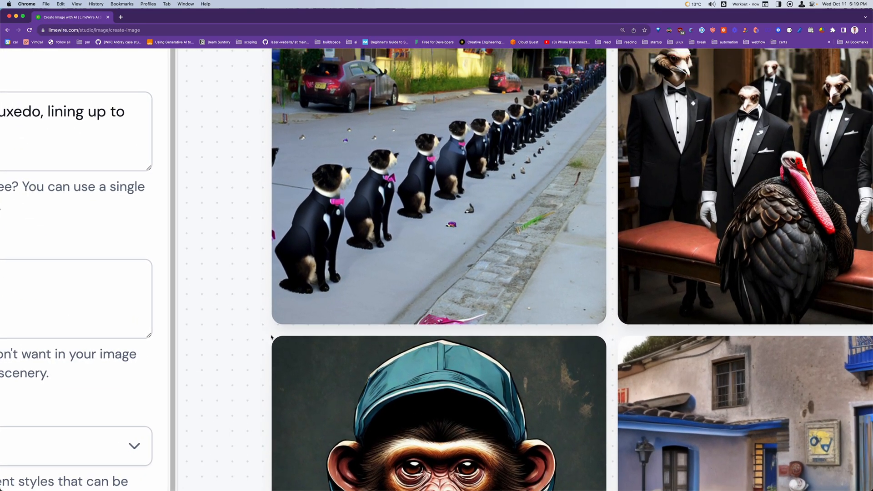
scroll(273, 337, "up", 5)
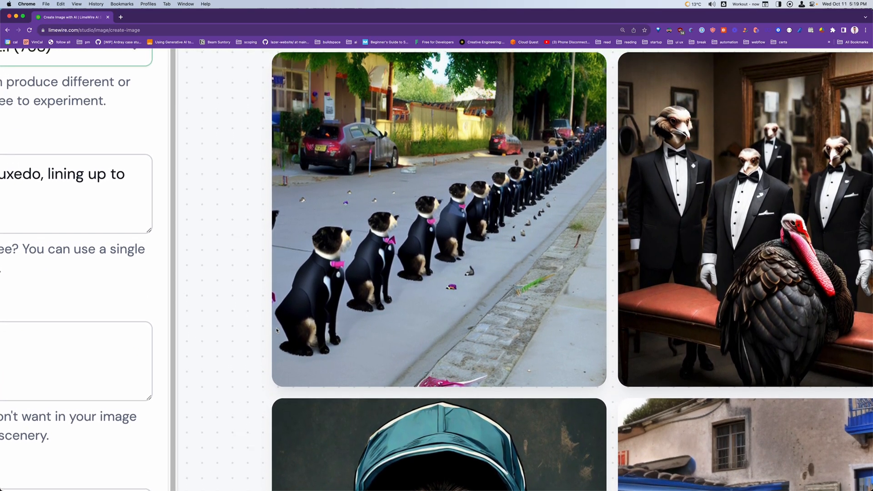
scroll(276, 330, "up", 1)
scroll(276, 331, "left", 1)
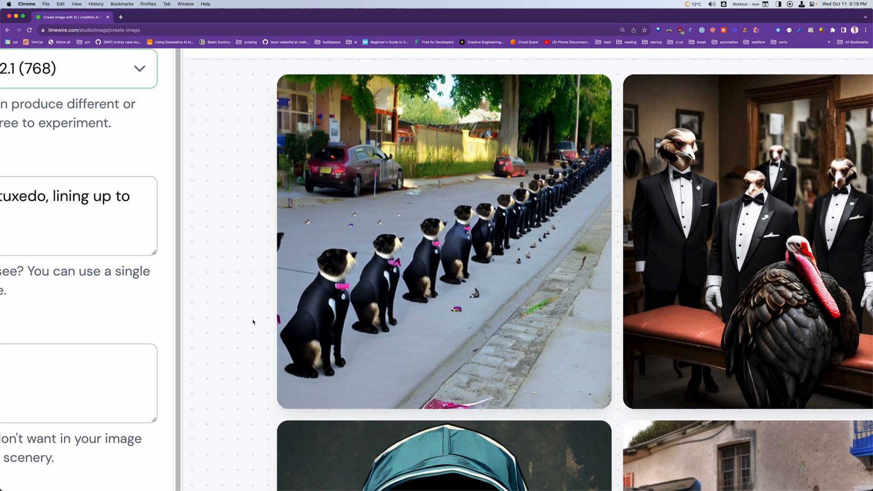
scroll(253, 322, "down", 5)
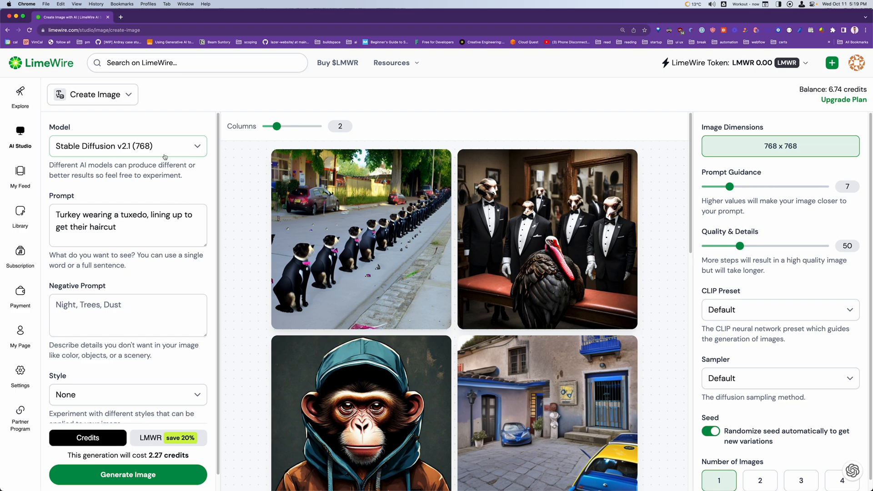
Select the Pro model Stable Diffusion XL v1.0 for image creation
left_click(164, 157)
scroll(175, 263, "down", 2)
scroll(175, 264, "down", 1)
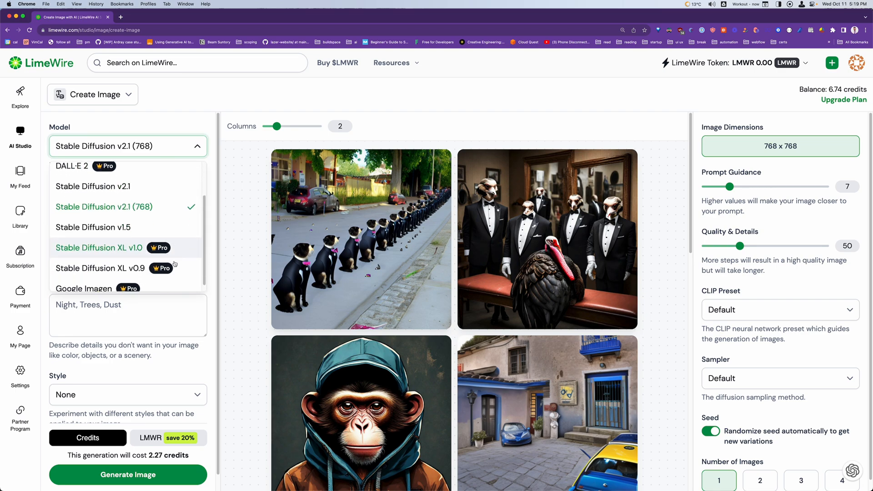
left_click(184, 239)
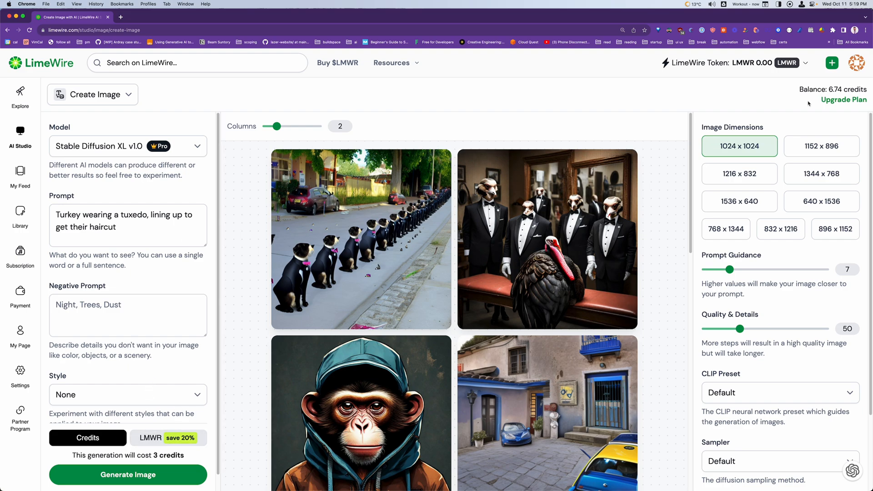
left_click(198, 145)
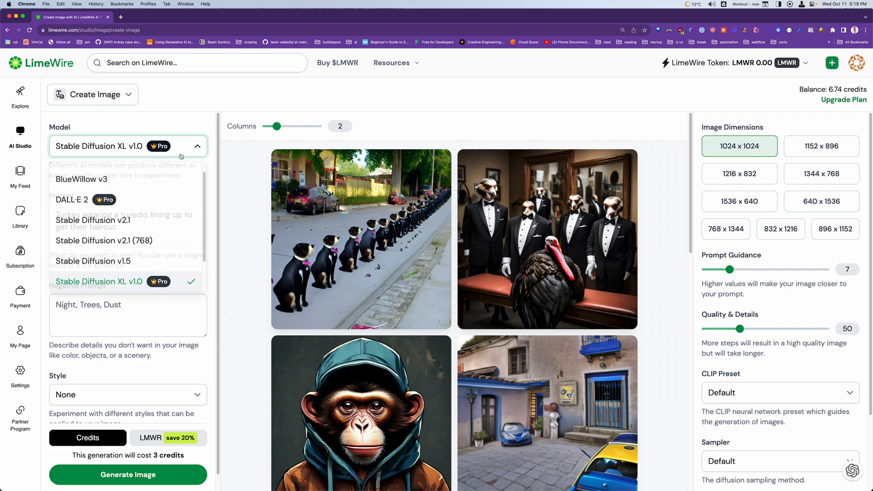
scroll(189, 264, "down", 2)
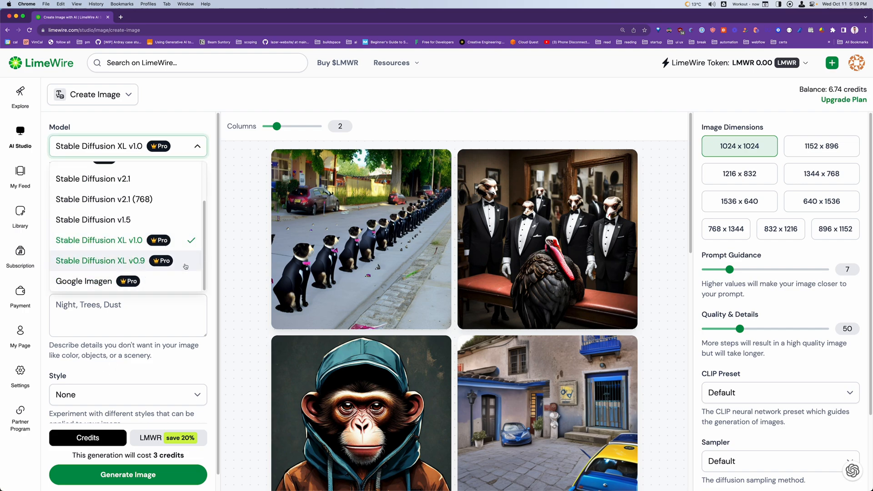
left_click(169, 244)
Try to generate the turkey image with the Pro model, switching payment to LMWR and back to credits
scroll(145, 319, "down", 1)
left_click(131, 476)
left_click(156, 441)
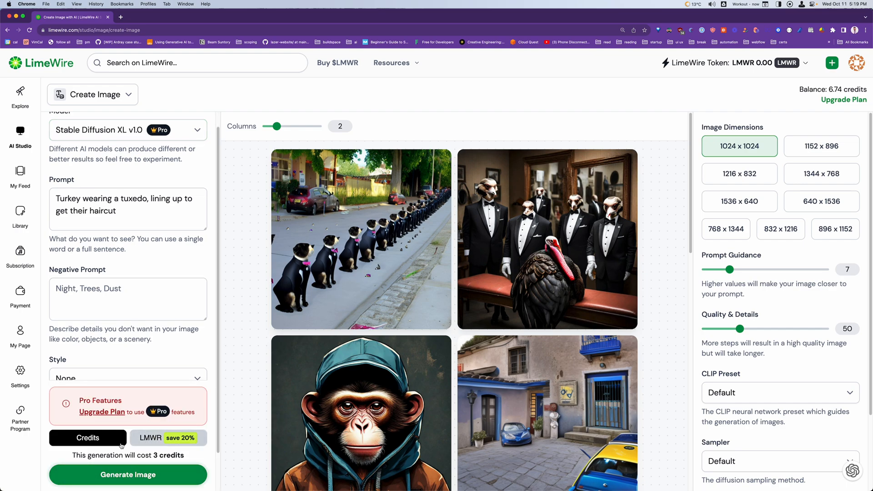
left_click(100, 442)
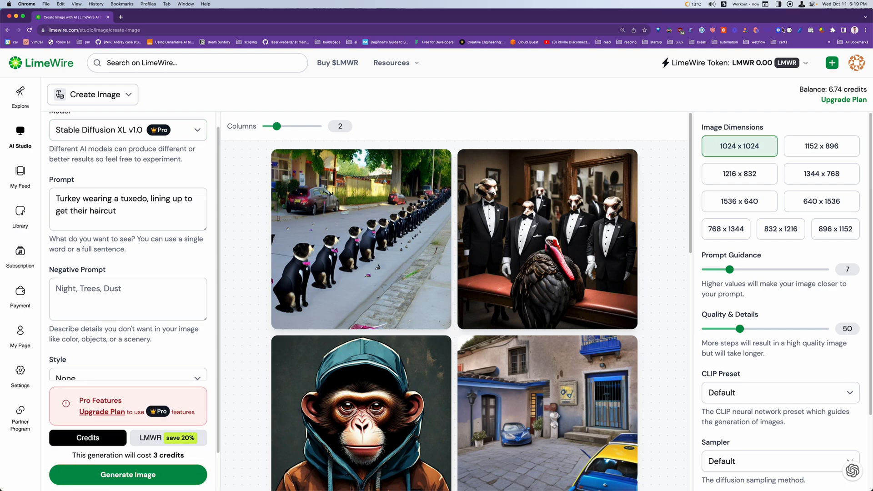
left_click(155, 137)
scroll(172, 320, "down", 2)
scroll(359, 386, "down", 3)
scroll(801, 363, "down", 2)
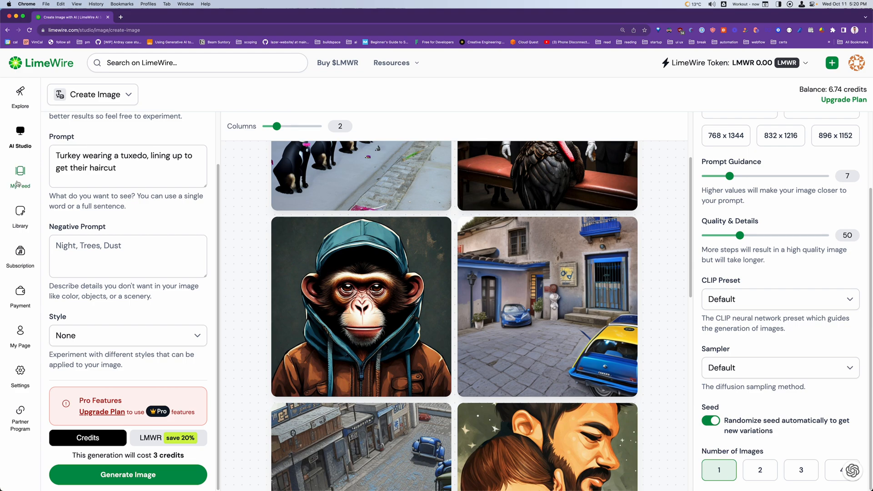
scroll(98, 141, "up", 2)
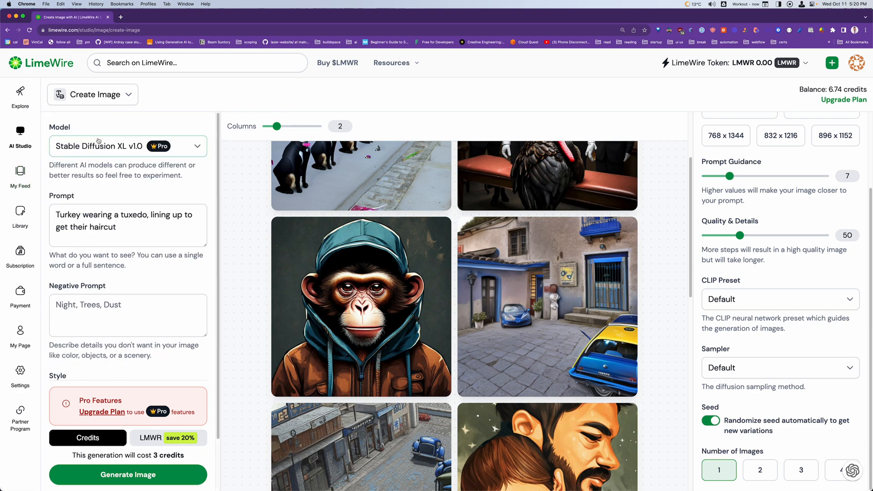
Switch the studio to Edit Image and create a variant of the "Monkey in the hood" image
left_click(116, 101)
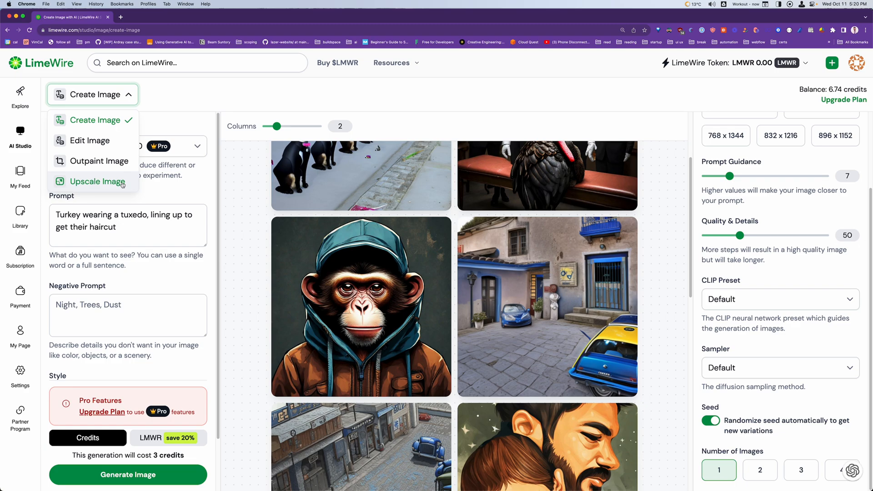
left_click(119, 140)
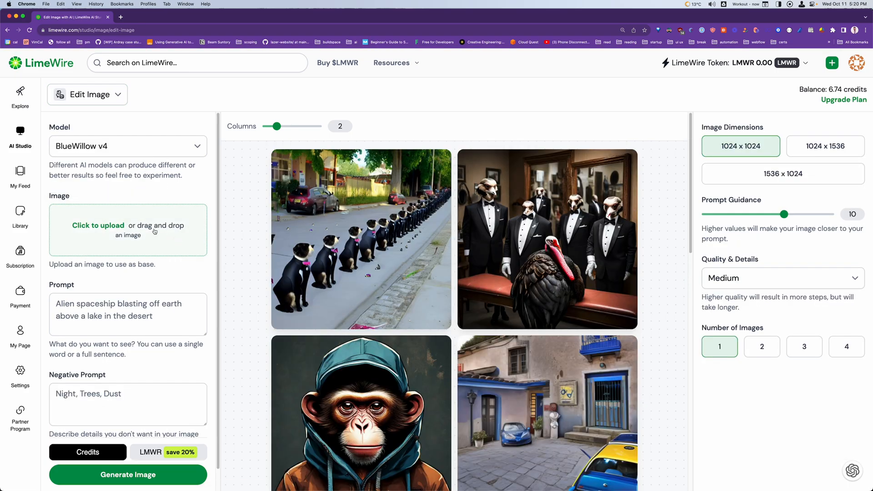
mouse_move(302, 275)
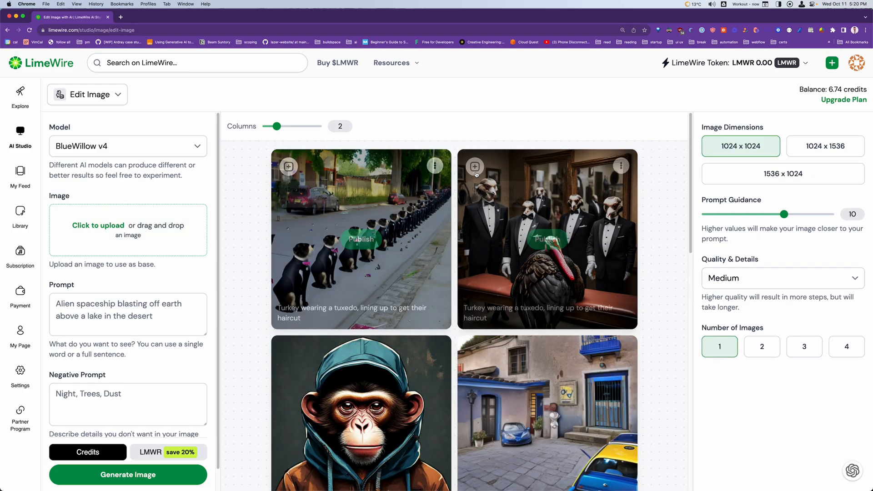
mouse_move(490, 175)
scroll(291, 313, "down", 3)
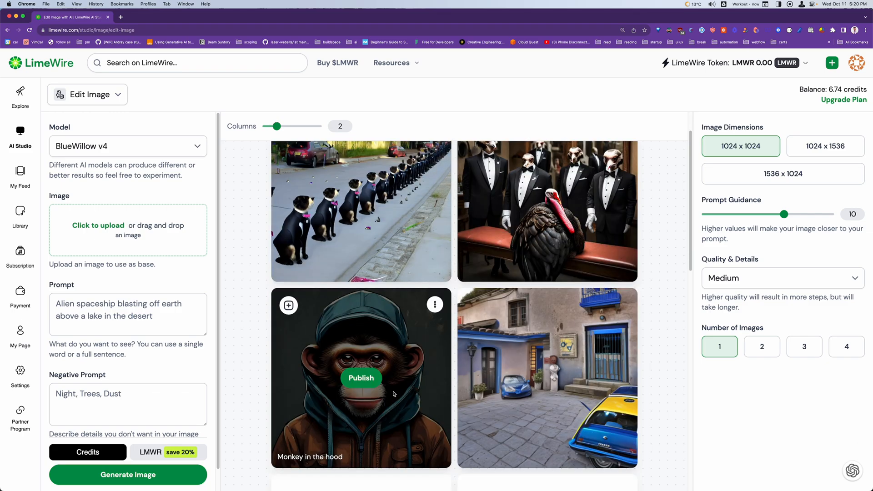
left_click(290, 312)
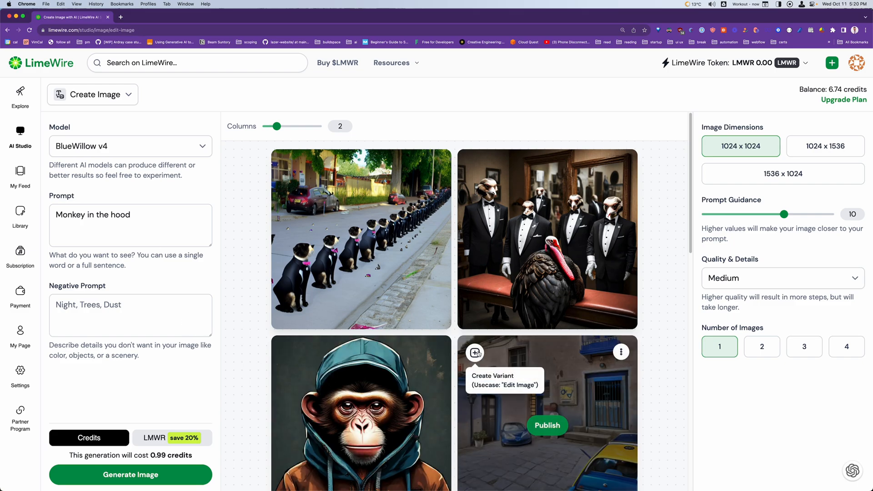
Create an edit variant of the courtyard image with the blue cars and set its model to BlueWillow v4
left_click(475, 353)
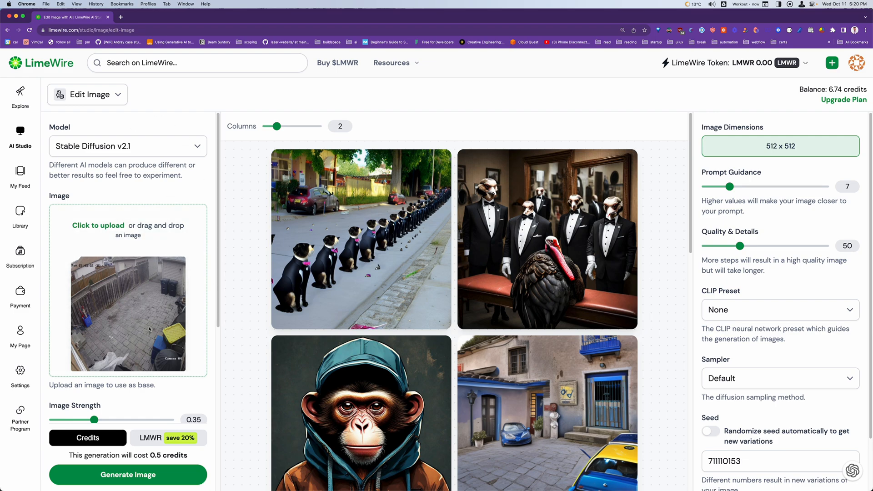
scroll(130, 255, "down", 1)
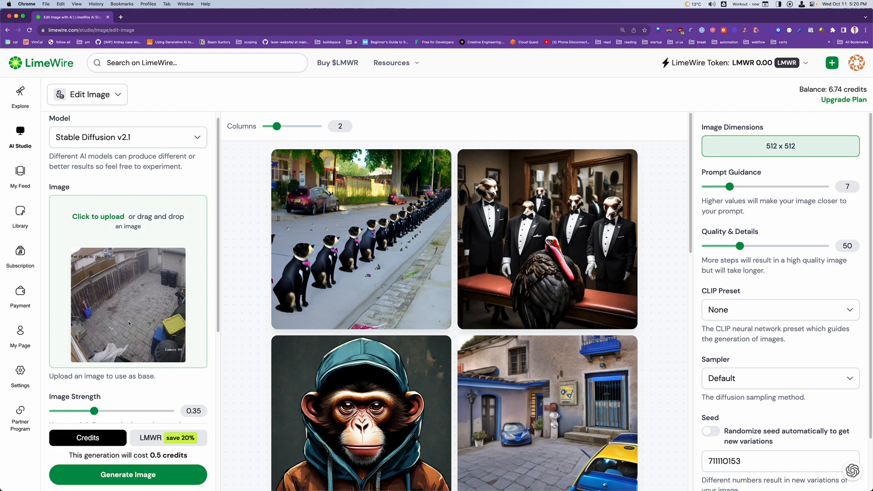
scroll(129, 324, "up", 1)
left_click(175, 145)
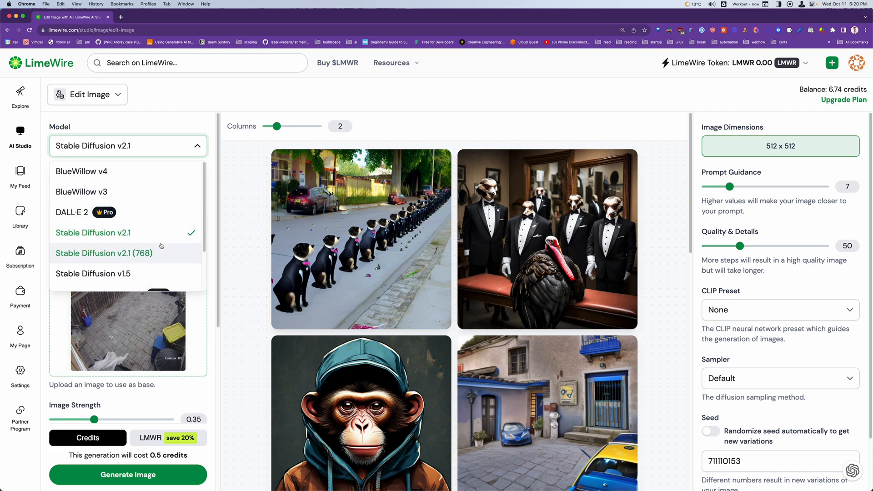
left_click(141, 175)
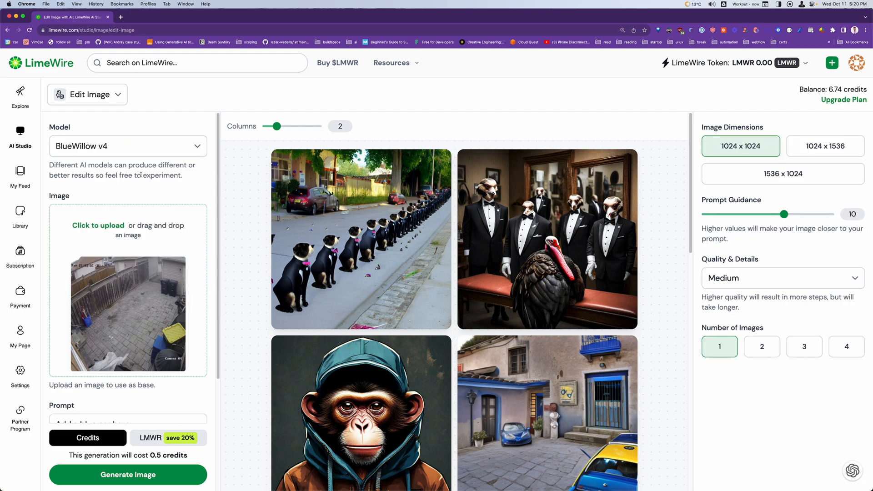
scroll(88, 393, "down", 2)
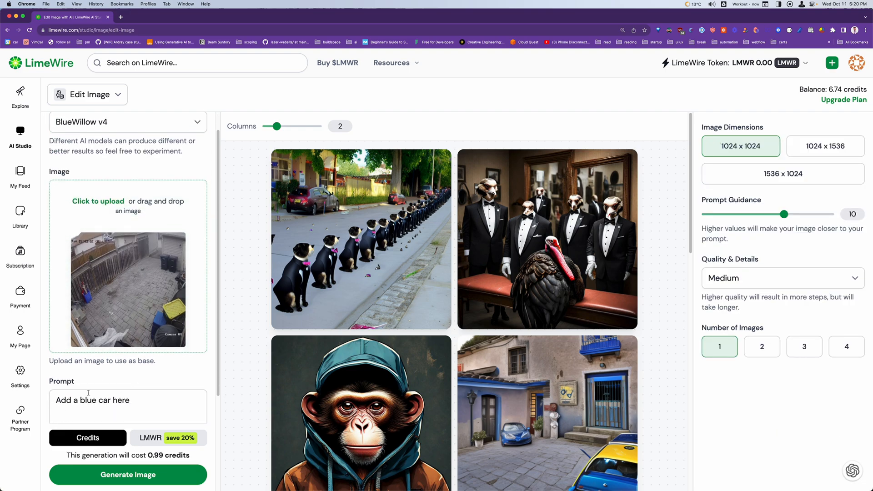
scroll(88, 392, "down", 1)
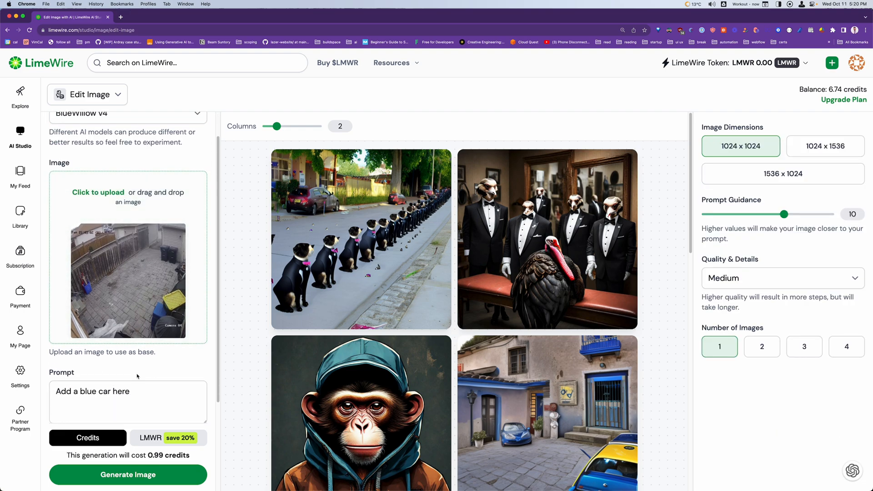
Change the edit prompt so that it asks for a red boat instead of a blue car
left_click_drag(137, 392, 54, 391)
left_click(98, 395)
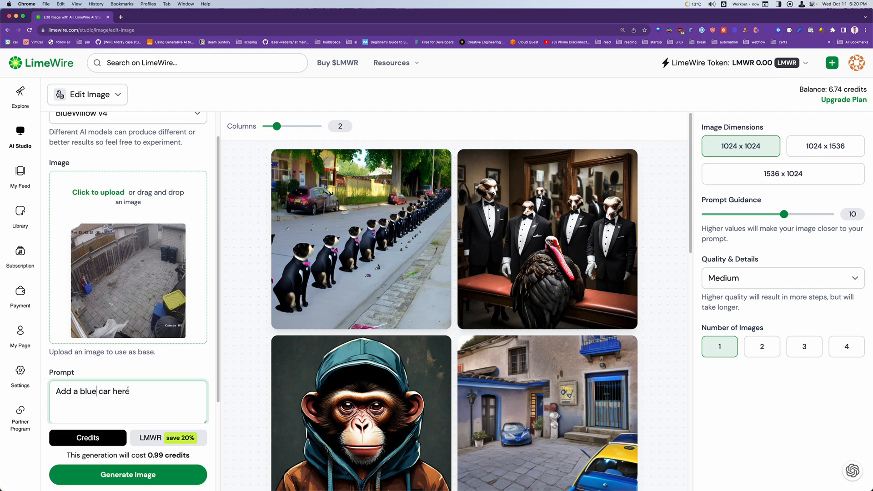
key("alt+shift+Left")
key("BackSpace")
type("red")
key("Right")
key("alt+shift+Right")
type("boat")
key("Right")
Extend the prompt with ", and make fence green. Keep it photorealistic." and generate the edited image
type(", and make fence green")
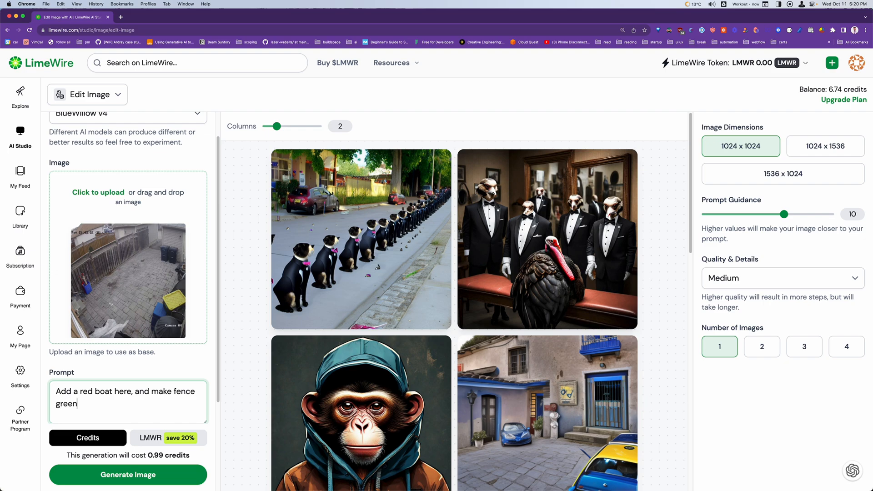
type(". Keep it photorealistic.")
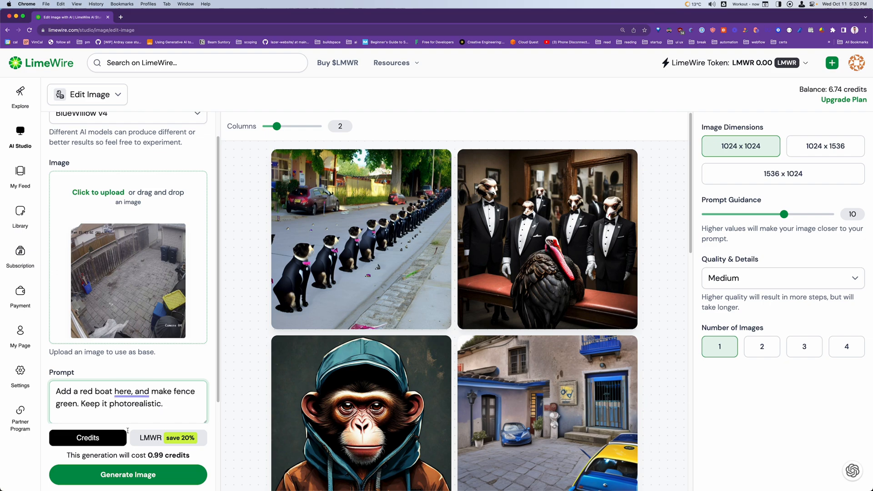
left_click(128, 475)
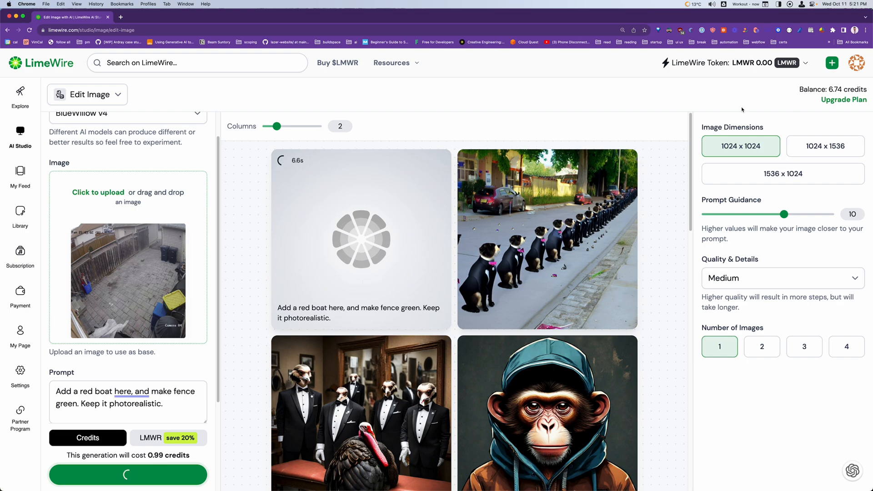
Check the credit balance and compare the red boat result with the base photo and the earlier blue car edits
left_click_drag(814, 89, 866, 90)
left_click(866, 90)
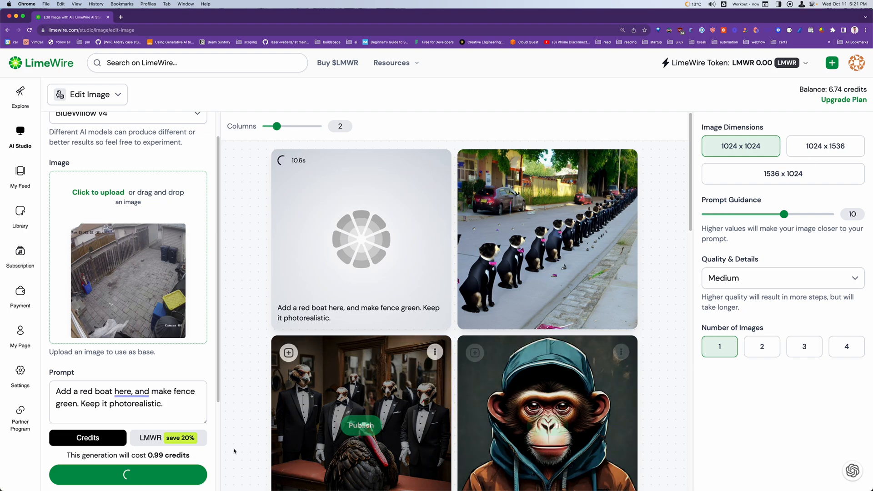
scroll(181, 355, "down", 5)
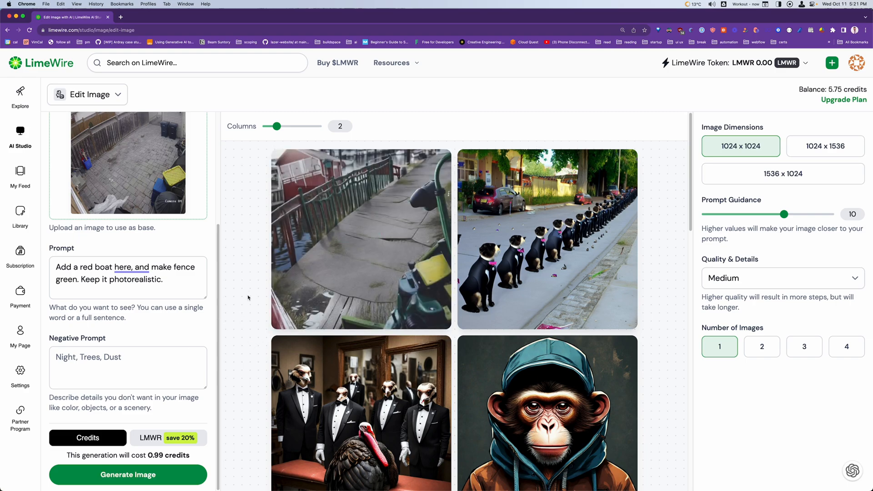
scroll(183, 308, "up", 5)
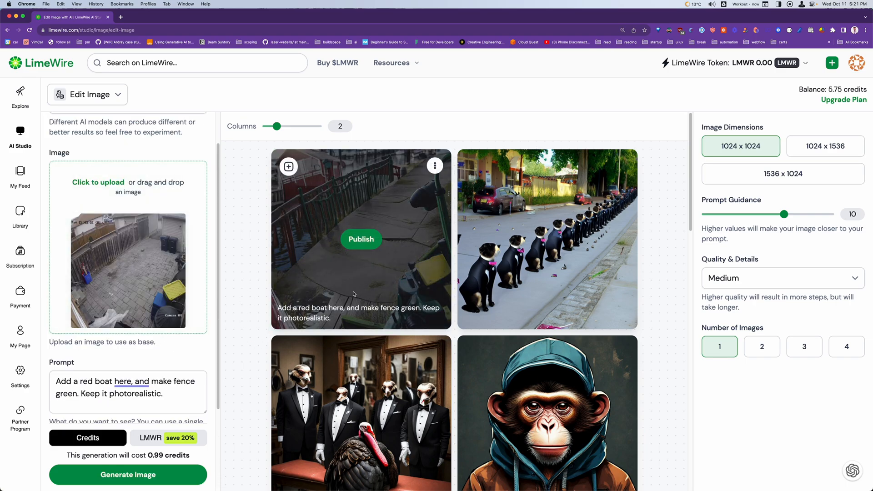
scroll(353, 295, "up", 3)
scroll(256, 319, "left", 2)
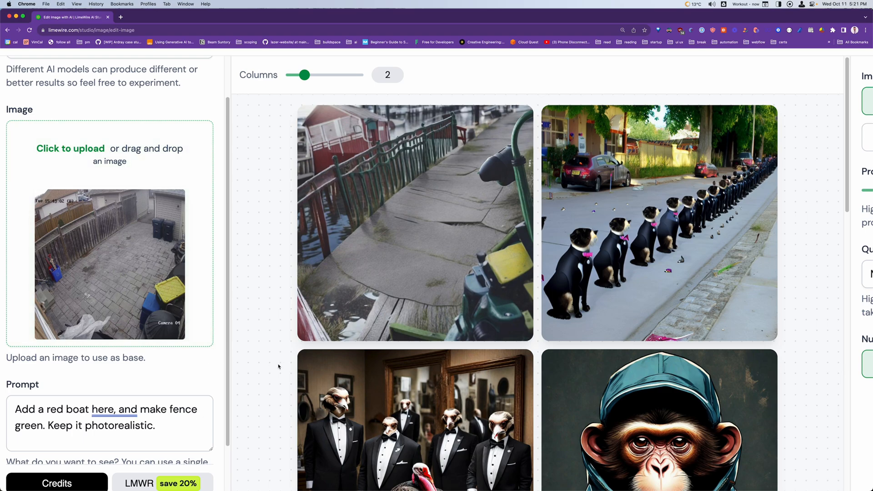
scroll(270, 366, "down", 10)
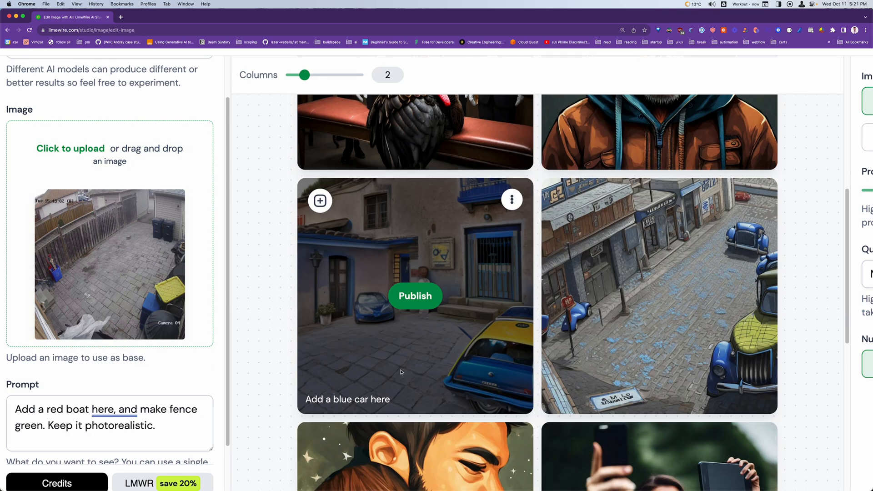
scroll(373, 376, "down", 1)
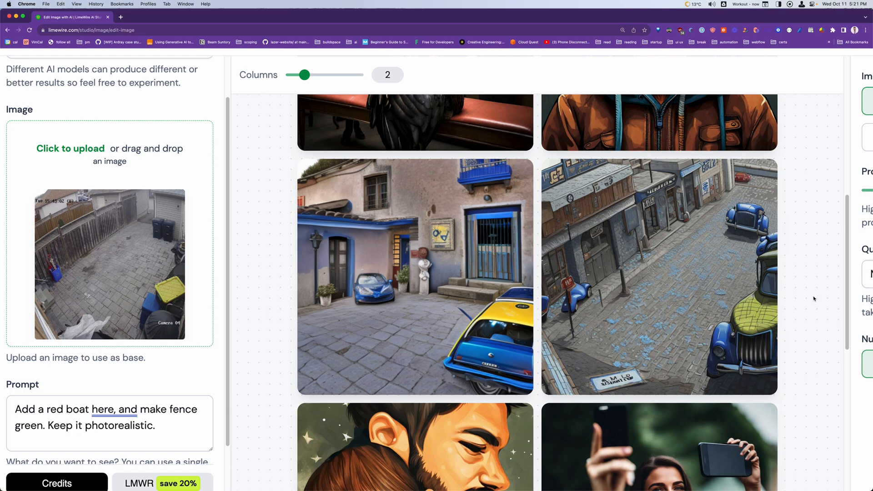
scroll(814, 299, "down", 1)
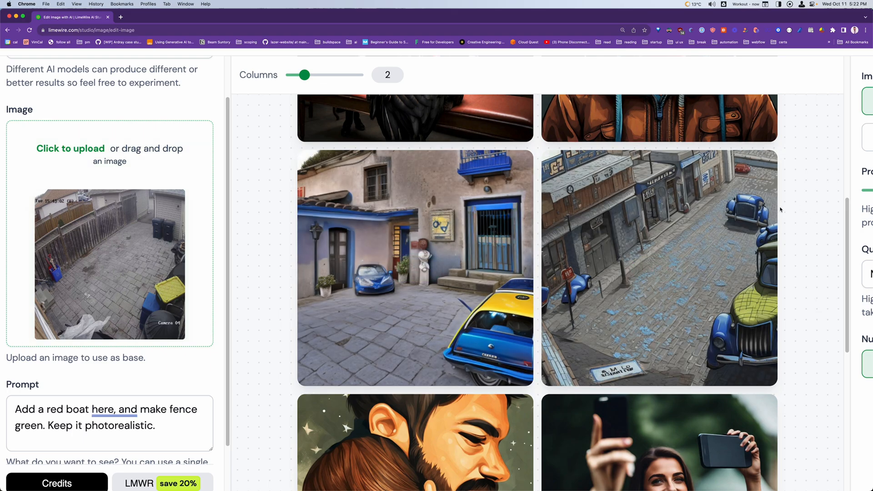
mouse_move(602, 229)
scroll(240, 374, "up", 1)
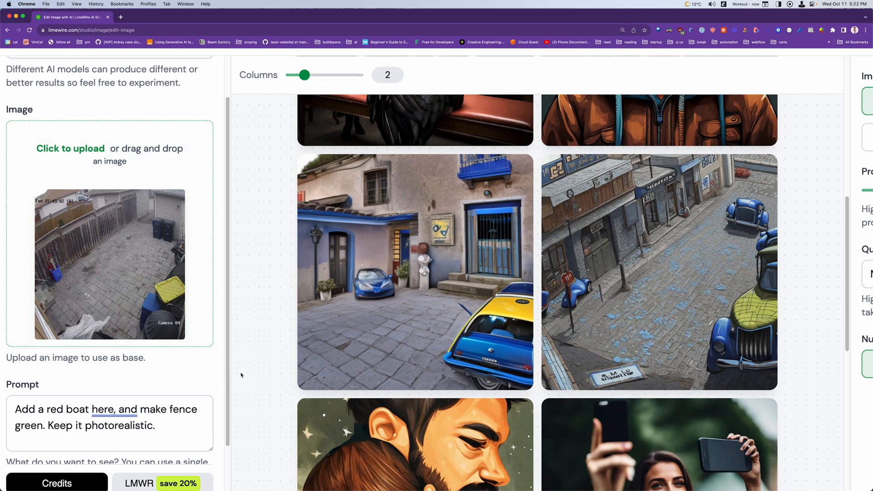
scroll(269, 314, "up", 10)
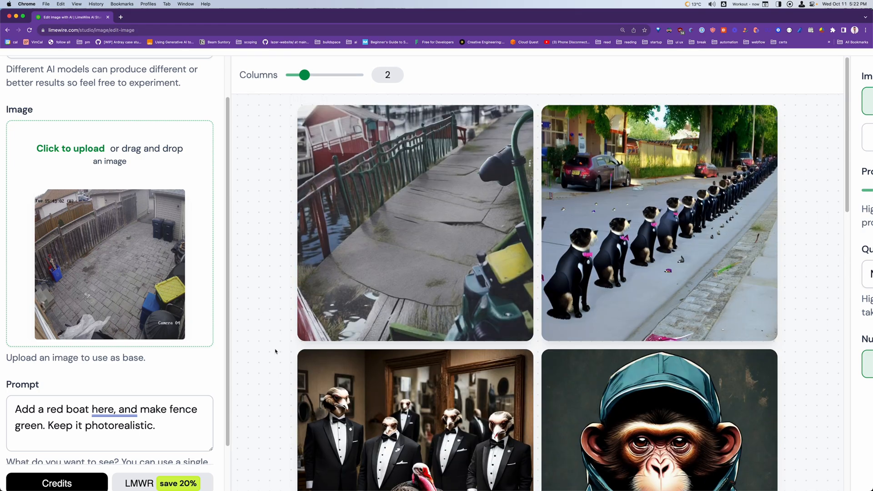
Set the image editing model to the Pro model Google Imagen
scroll(109, 228, "up", 3)
left_click(60, 101)
scroll(160, 211, "down", 2)
scroll(172, 253, "down", 1)
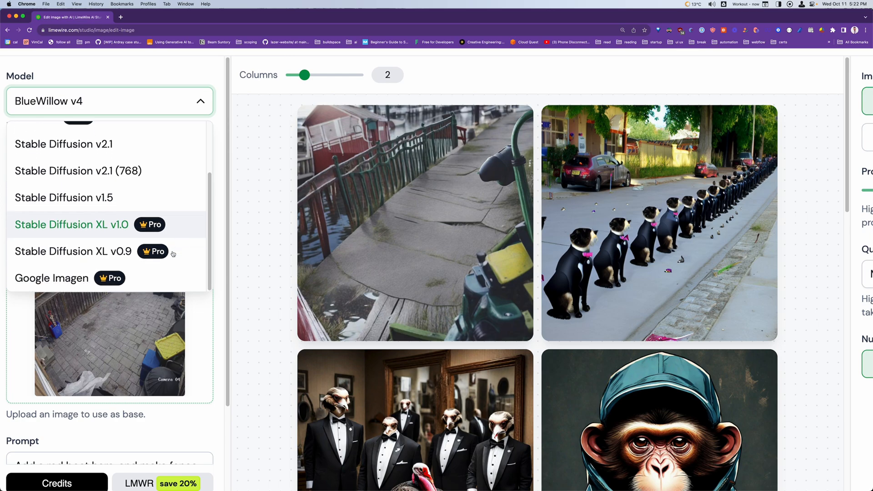
left_click(159, 278)
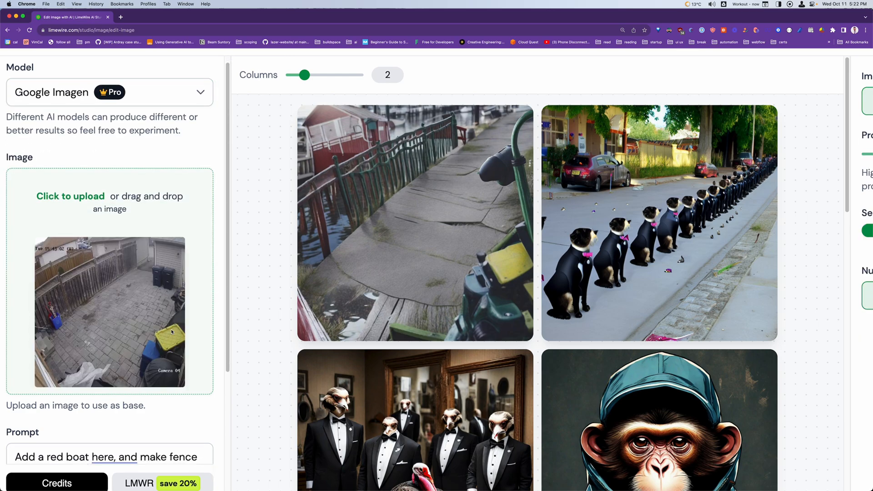
Switch the studio to Outpaint Image and upload "or just the head of a monkey.jpeg" as the base image
scroll(171, 331, "down", 3)
scroll(250, 320, "down", 12)
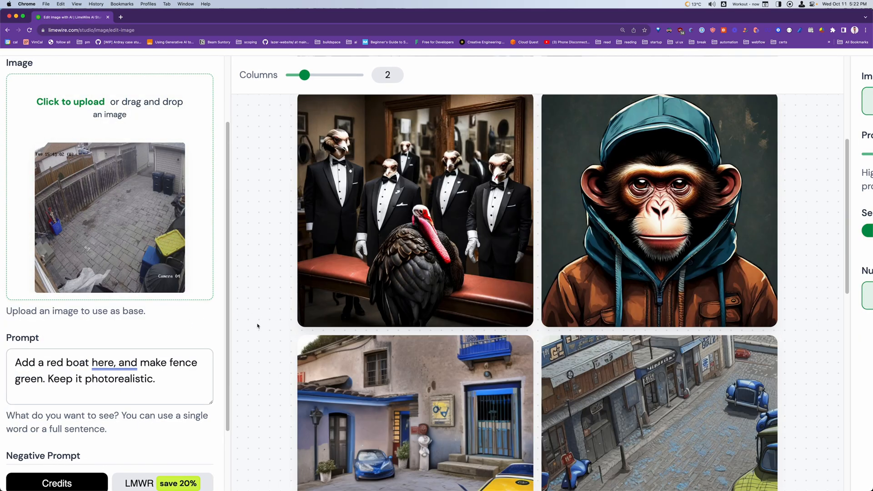
scroll(252, 324, "down", 4)
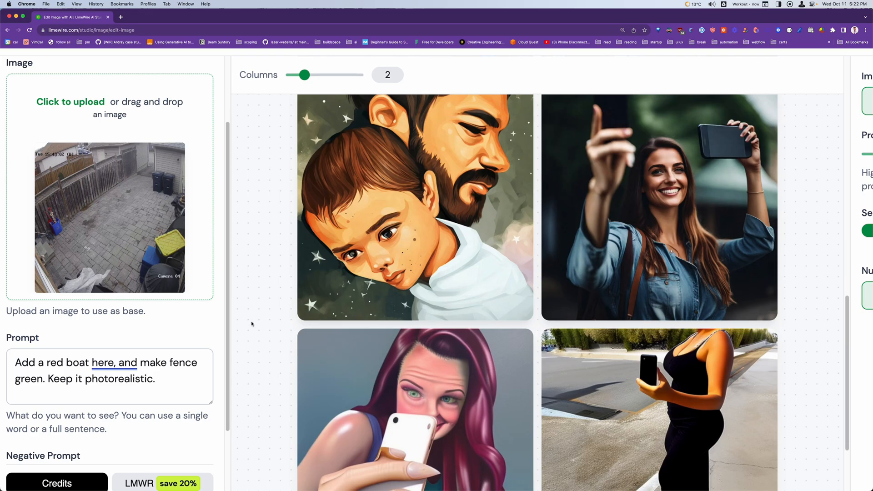
scroll(251, 324, "up", 4)
scroll(179, 319, "up", 3)
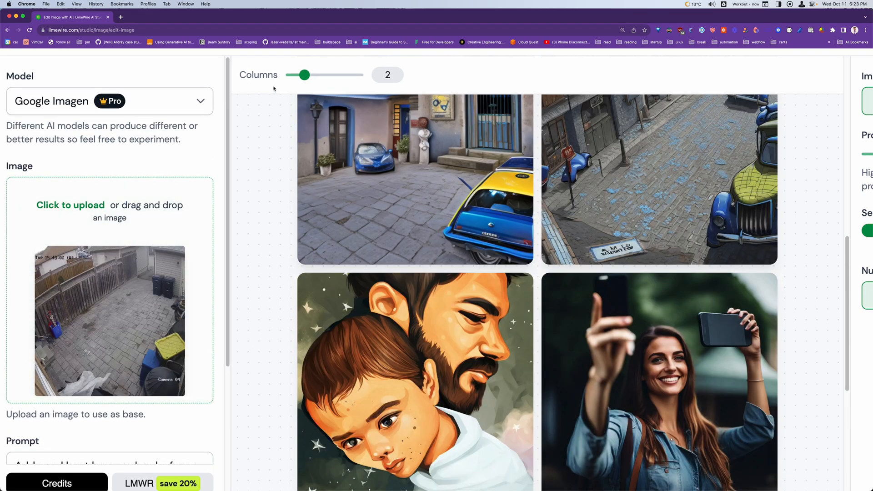
key("super+0")
left_click(59, 79)
left_click(64, 122)
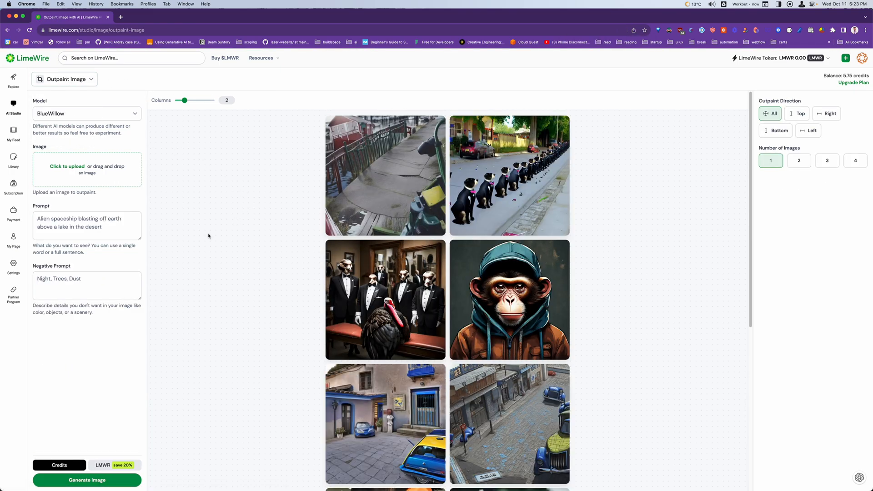
left_click(136, 172)
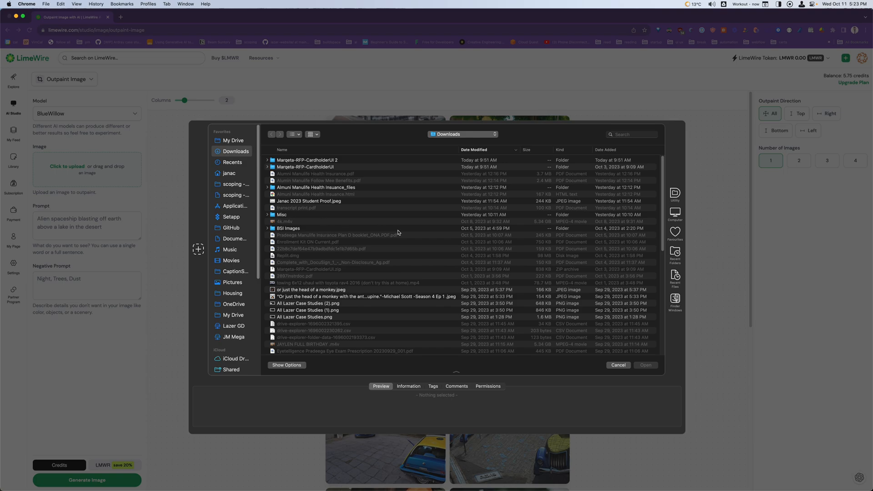
double_click(326, 290)
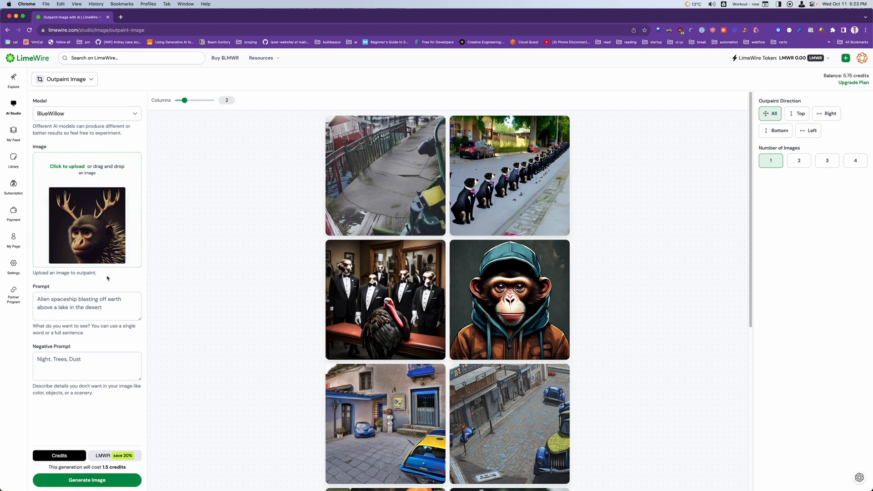
Generate an outpainted version of the antlered monkey with the prompt "Cyberpunk"
left_click(106, 316)
key("super+a")
type("Cyberpunk")
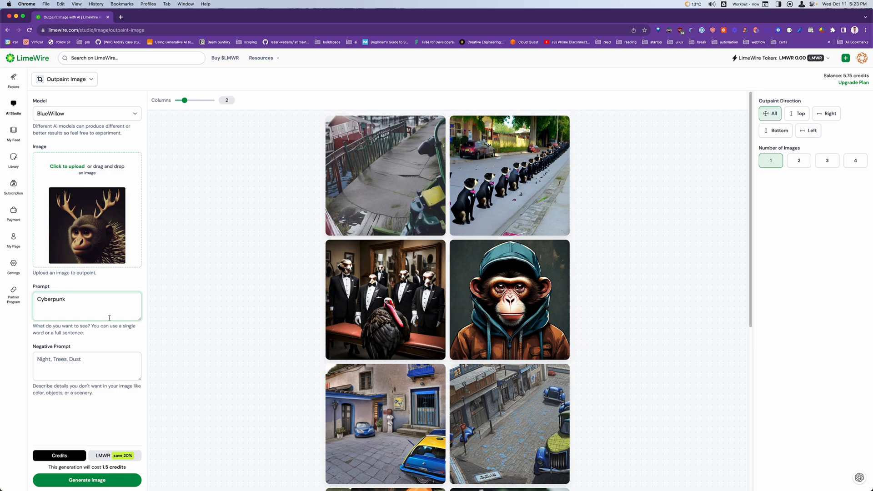
left_click(100, 483)
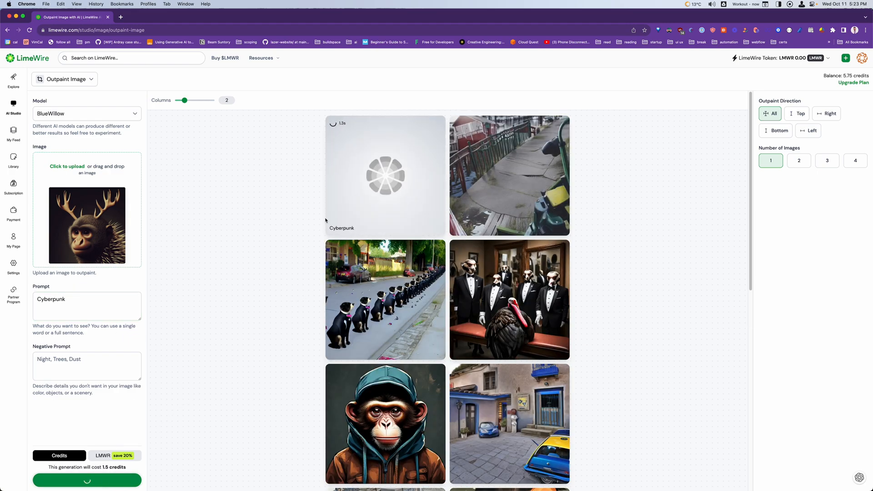
key("super+equal")
key("super+equal")
key("super+equal")
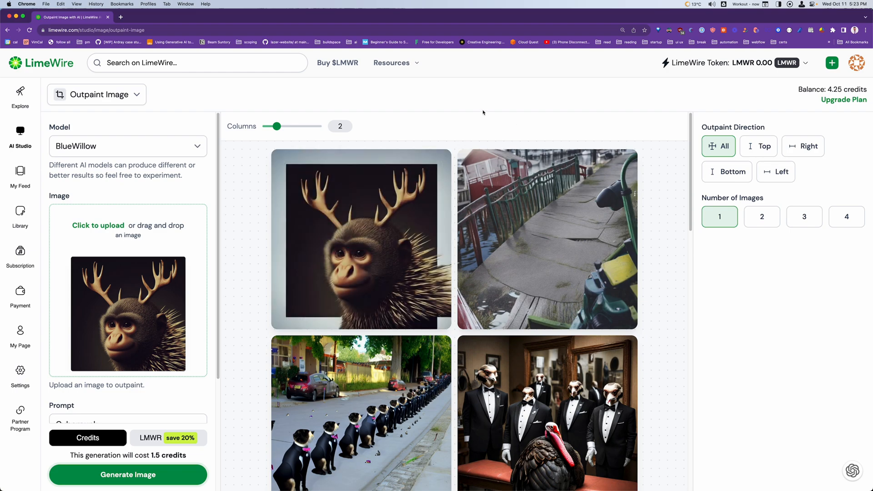
Check which AI models are available for outpainting
left_click(164, 150)
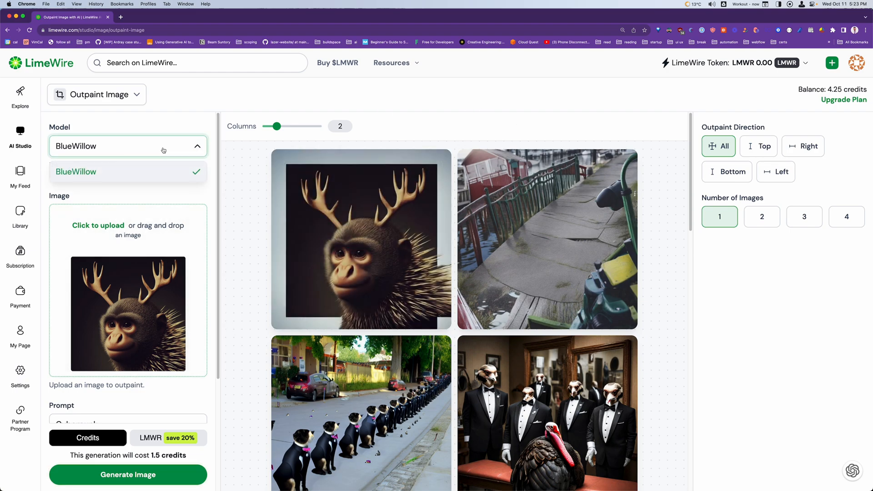
left_click(163, 175)
left_click(166, 148)
left_click(160, 191)
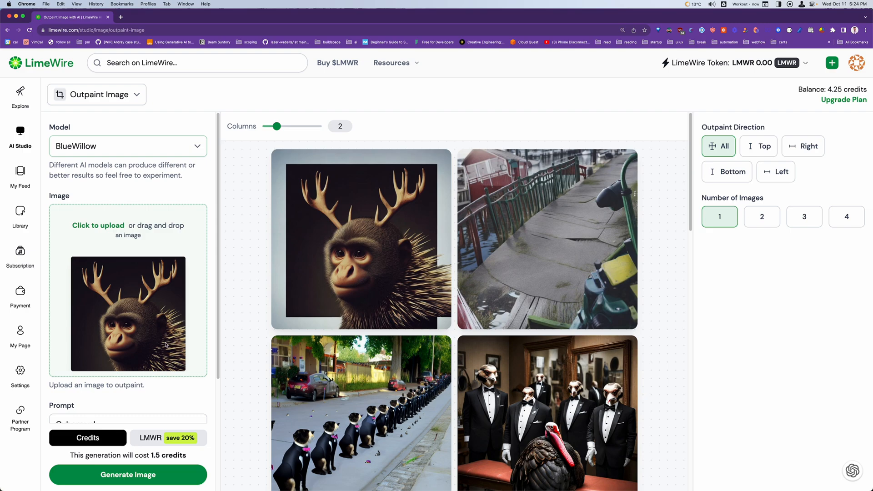
Replace the outpaint prompt with "in outerspace" and generate the image again
scroll(119, 406, "down", 2)
left_click(121, 359)
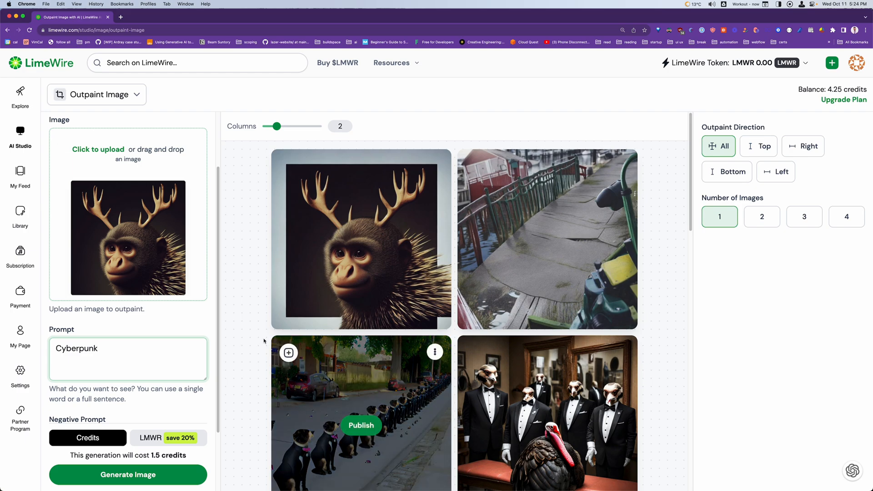
key("super+a")
type("in ap")
key("BackSpace")
key("BackSpace")
type("outerspace")
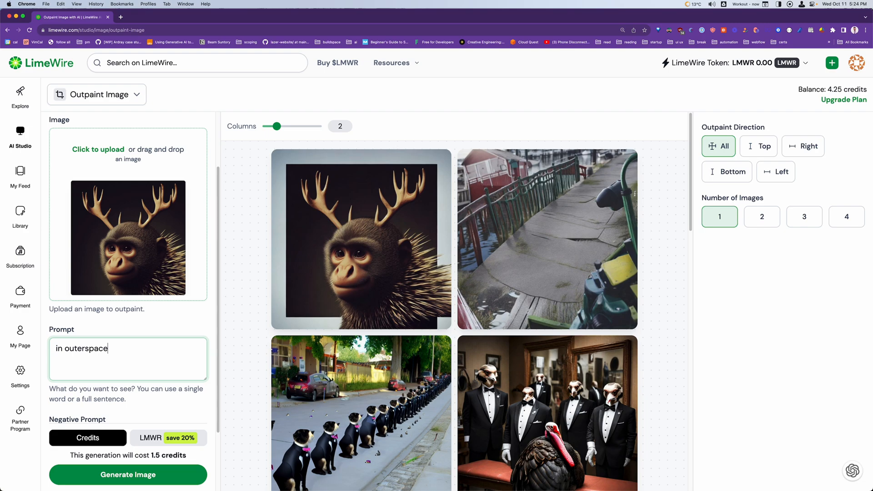
left_click(131, 478)
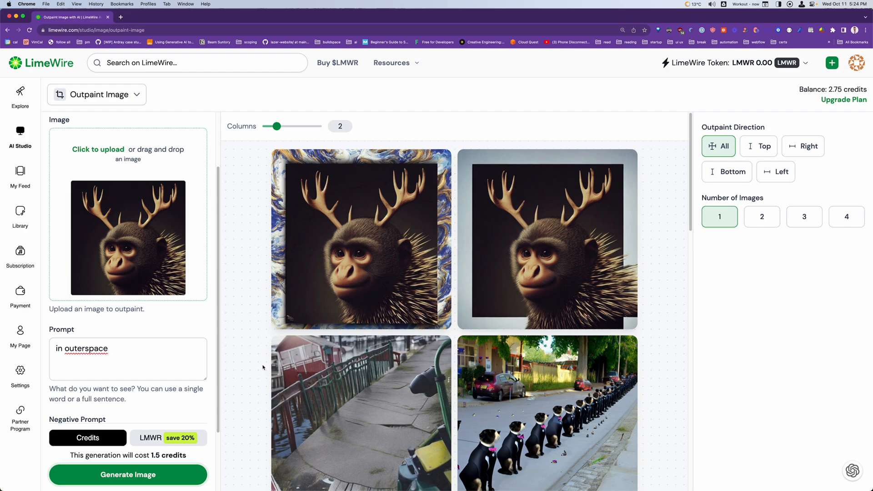
Switch the studio from outpainting to the Upscale Image tool
scroll(168, 414, "down", 3)
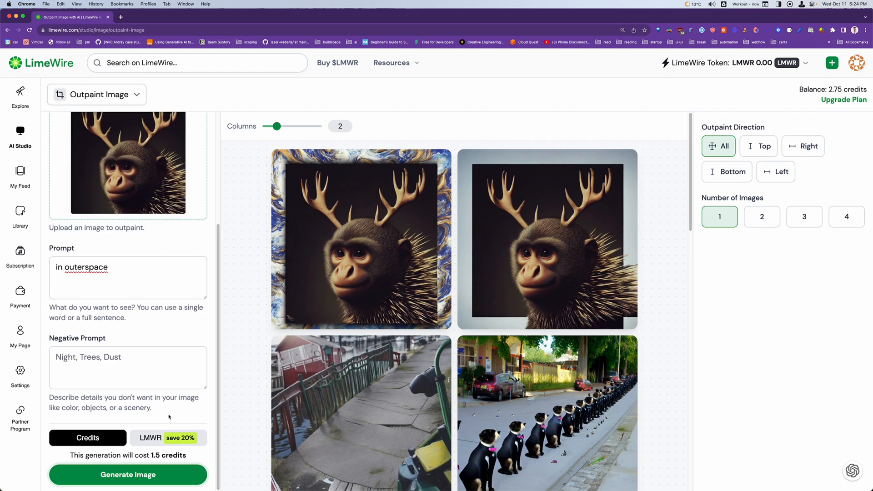
scroll(137, 295, "up", 5)
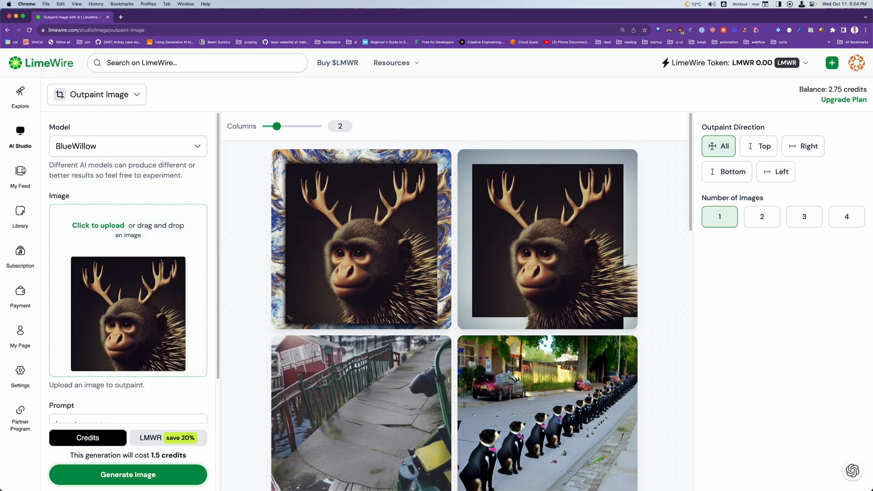
left_click(54, 101)
left_click(98, 182)
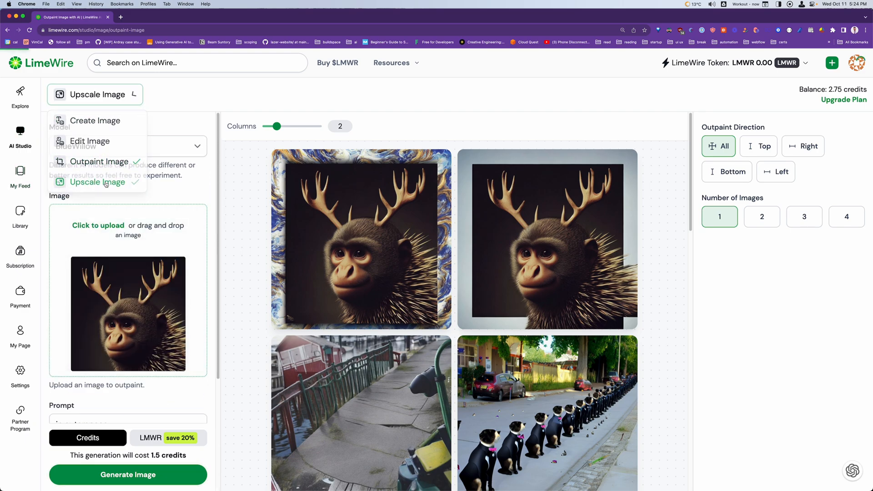
Upload "Watch dogs legion.jpeg" as the source image and generate its upscaled version with the BlueWillow model
left_click(104, 227)
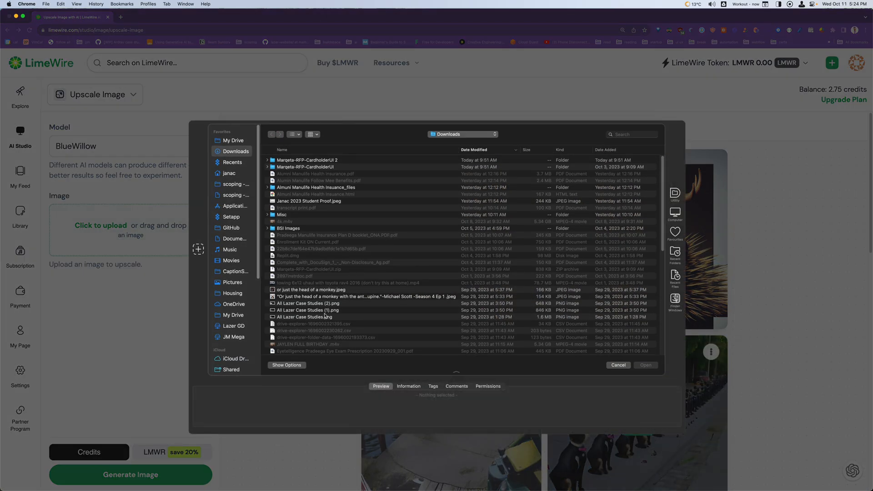
scroll(353, 299, "down", 3)
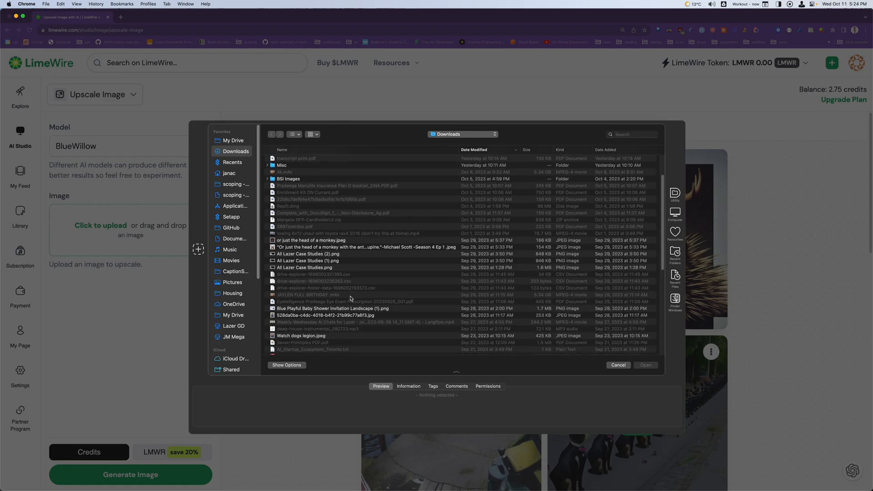
left_click(350, 315)
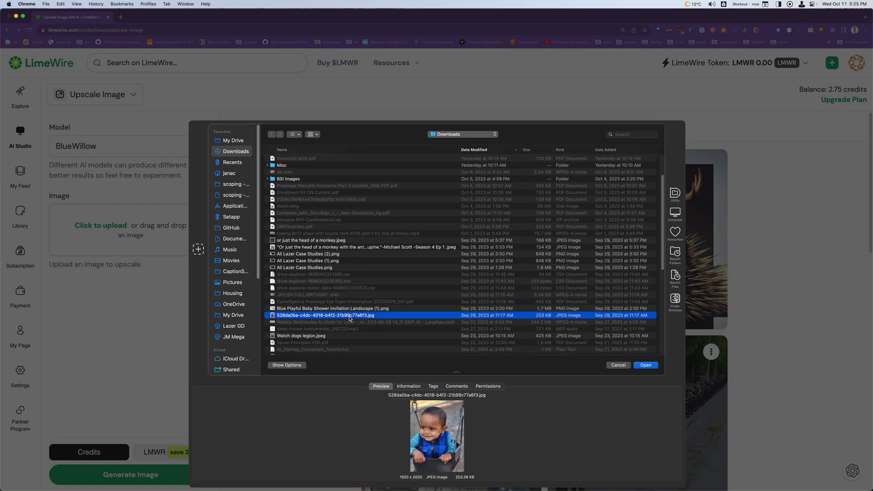
scroll(350, 318, "down", 3)
left_click(315, 293)
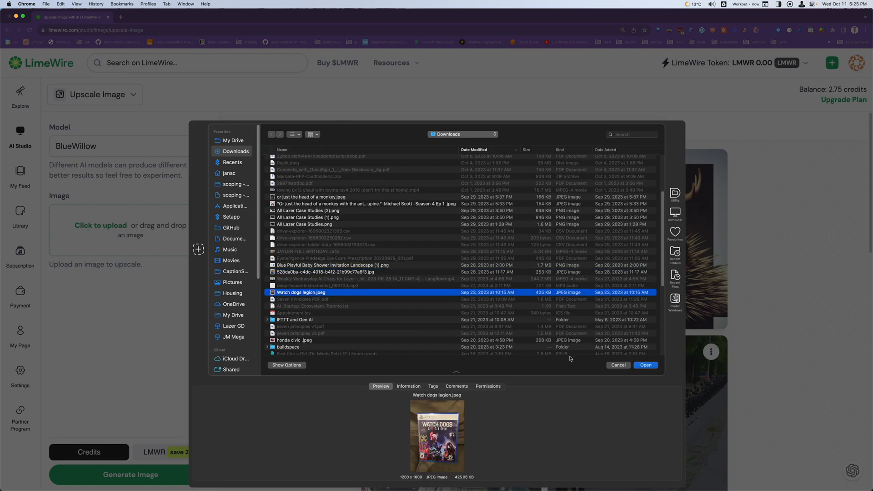
left_click(646, 365)
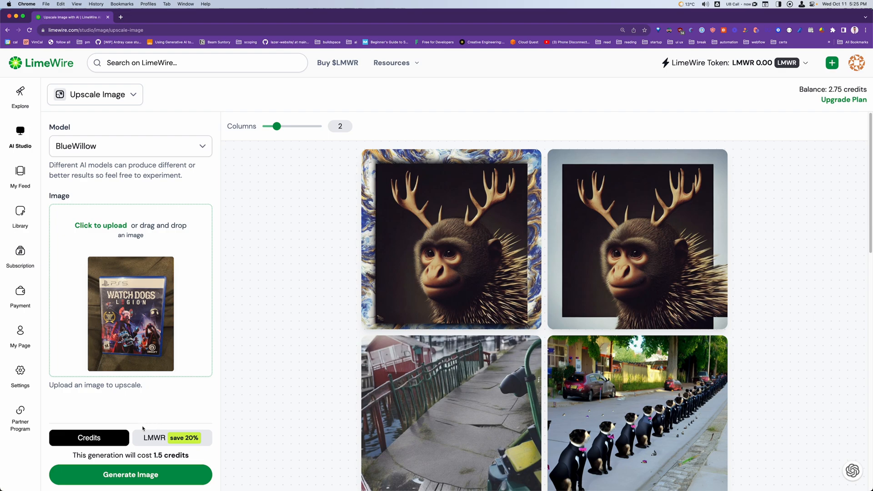
left_click(133, 474)
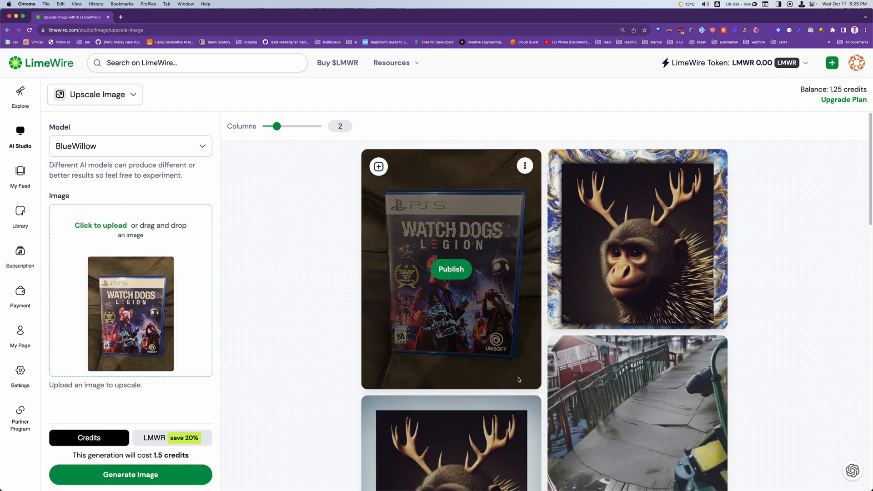
Compare the upscaled Watch Dogs cover with the uploaded original up close, and restore the page's default zoom
scroll(508, 373, "up", 5)
scroll(509, 373, "up", 1)
scroll(508, 373, "up", 3)
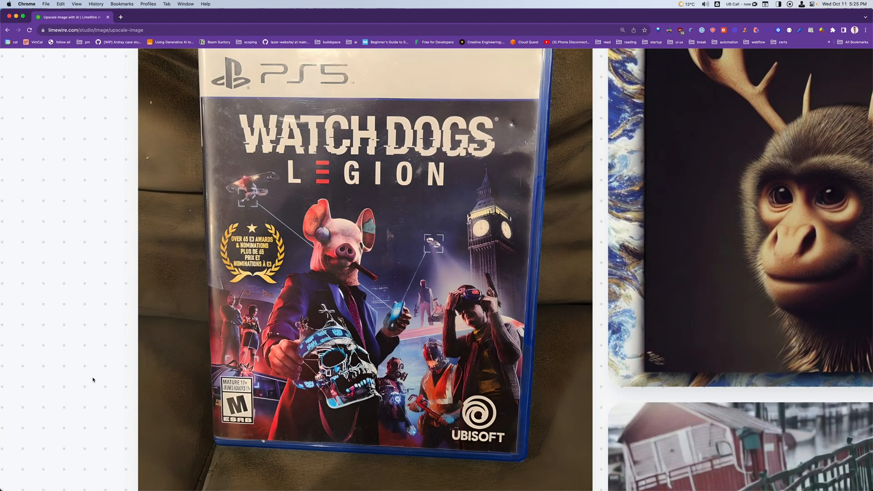
scroll(93, 380, "up", 1)
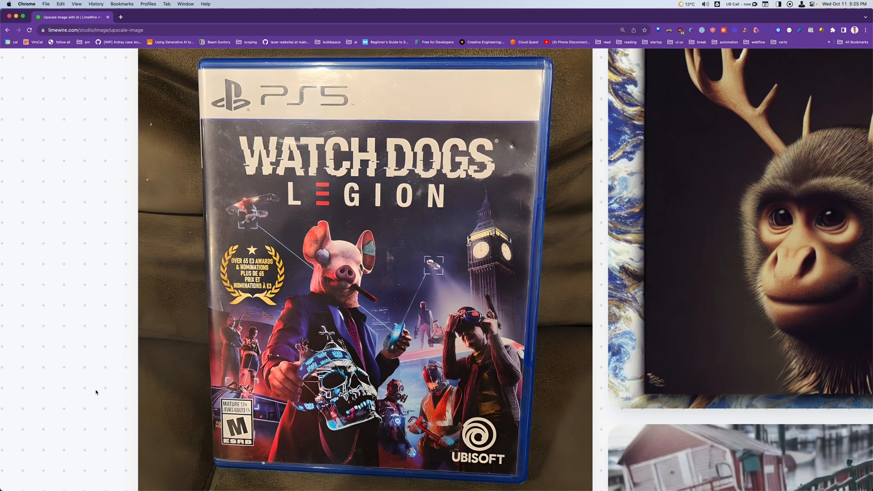
scroll(94, 390, "left", 3)
scroll(96, 392, "left", 10)
scroll(150, 260, "down", 3)
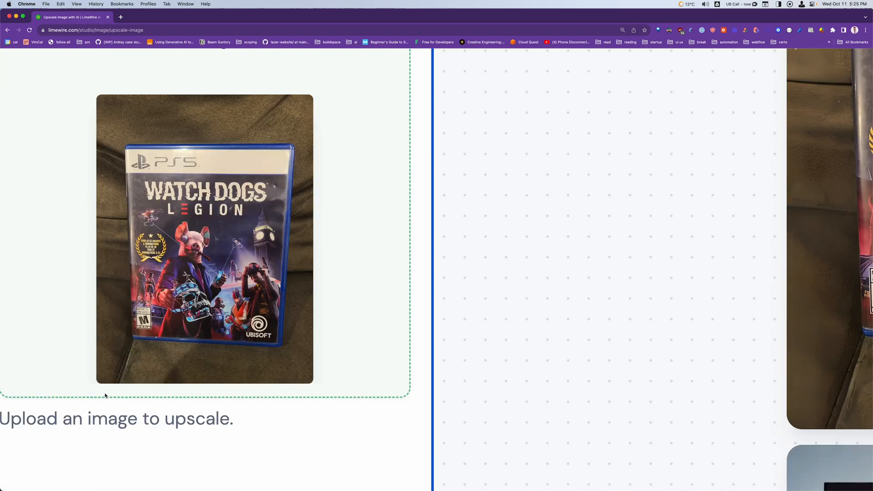
scroll(150, 260, "up", 1)
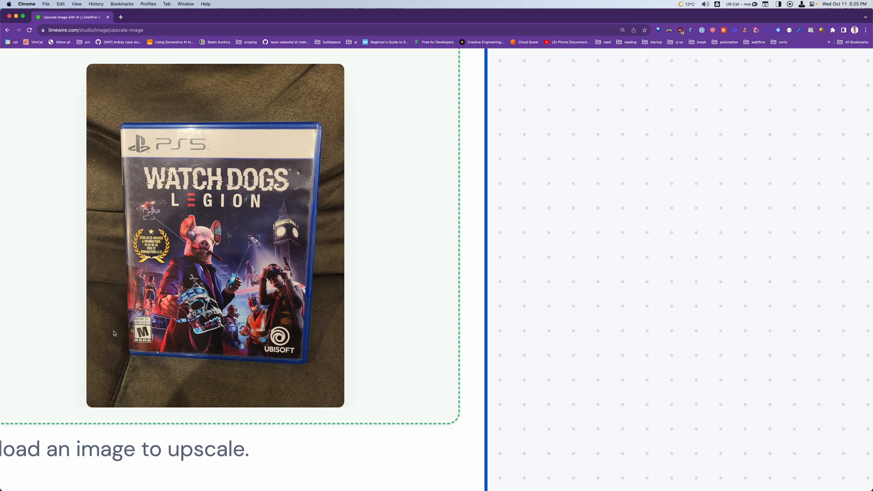
scroll(115, 335, "up", 2)
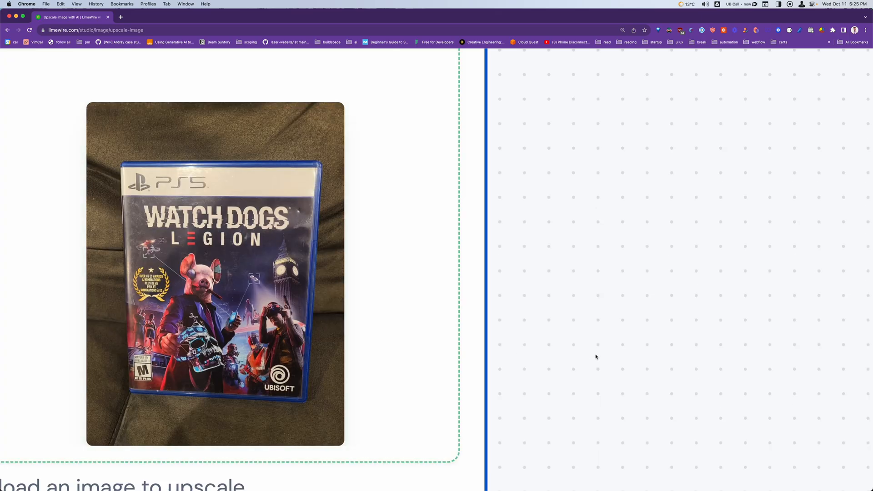
scroll(596, 357, "right", 15)
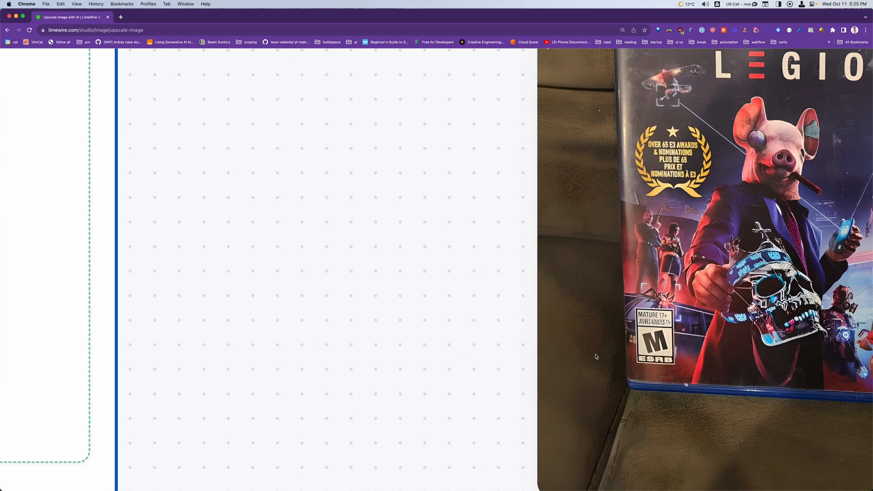
scroll(306, 382, "right", 3)
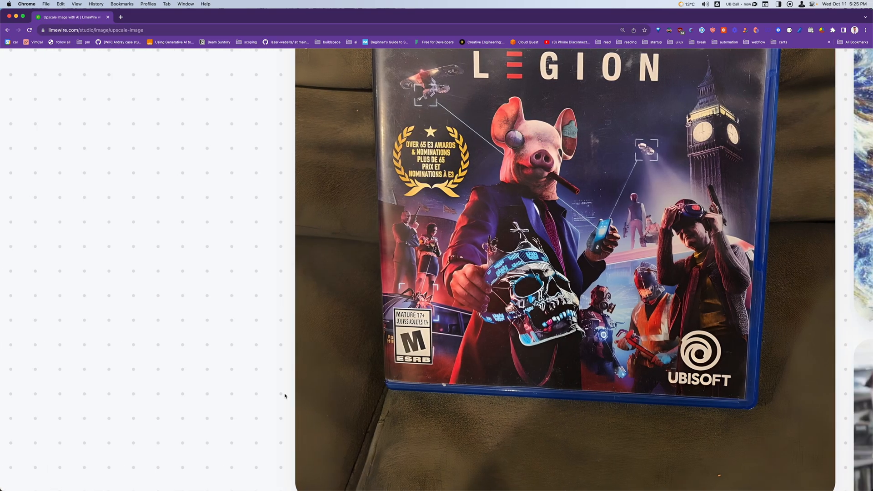
scroll(291, 390, "up", 3)
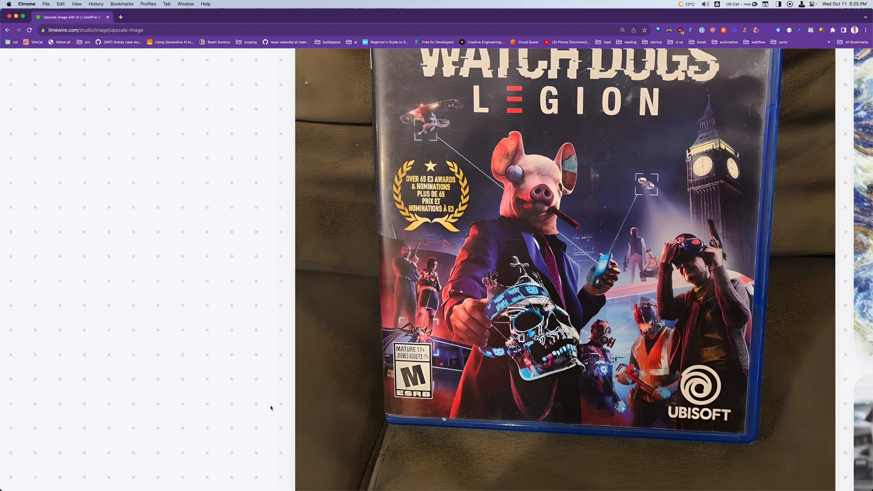
scroll(271, 408, "left", 15)
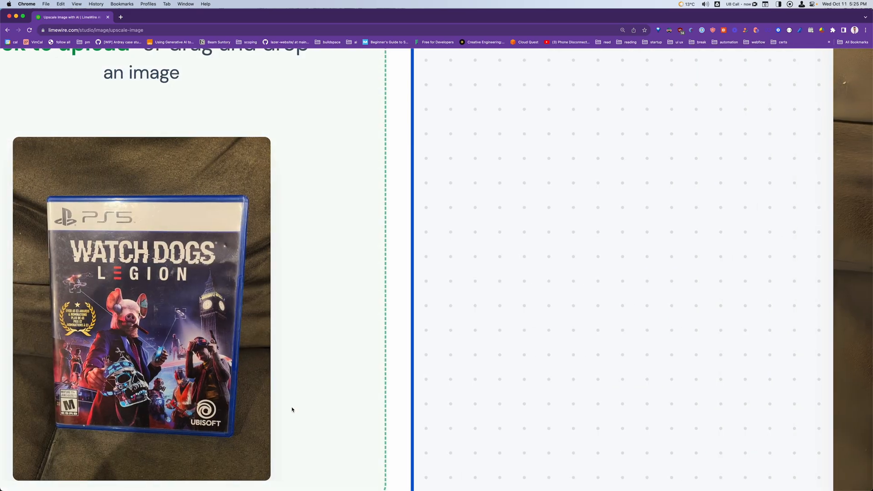
scroll(292, 410, "right", 15)
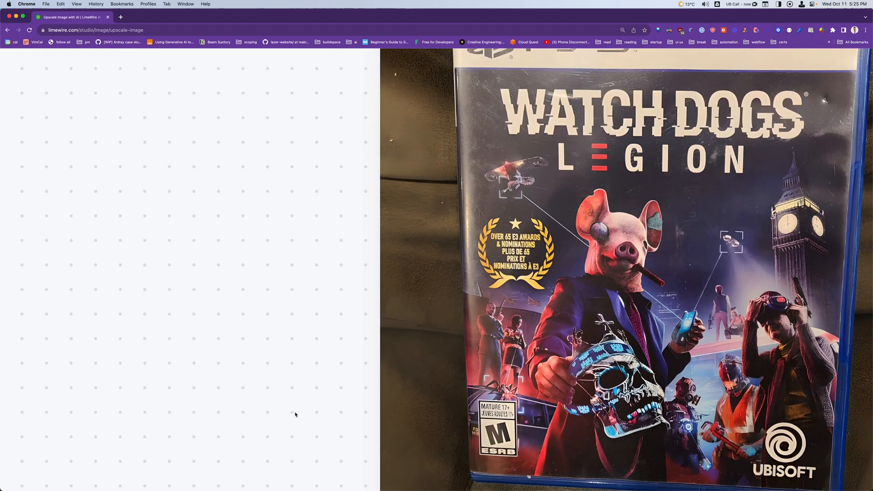
scroll(295, 418, "left", 5)
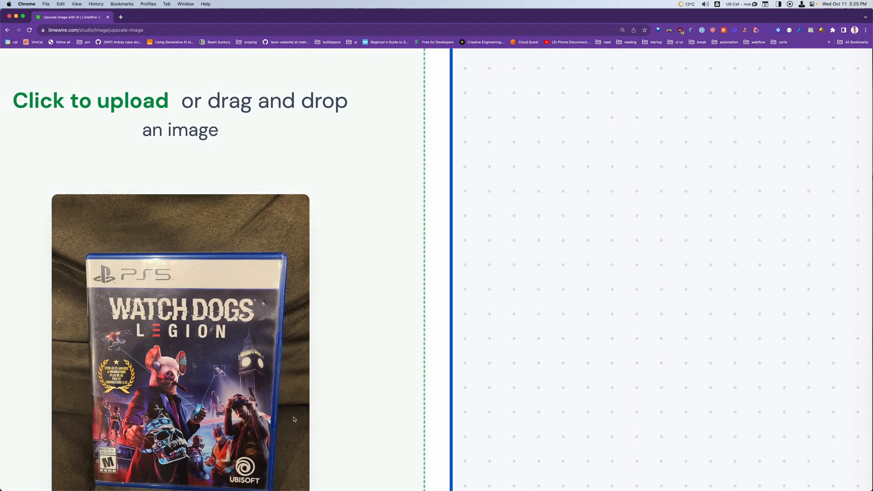
scroll(344, 413, "down", 5)
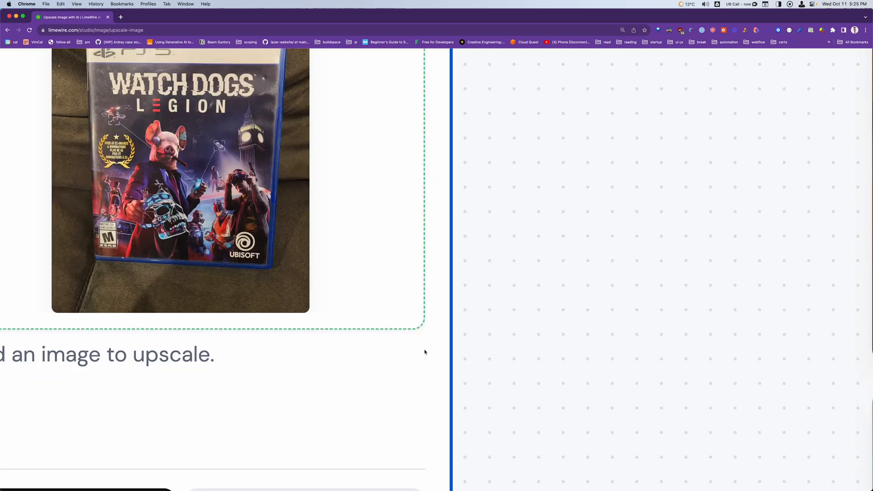
key("super+0")
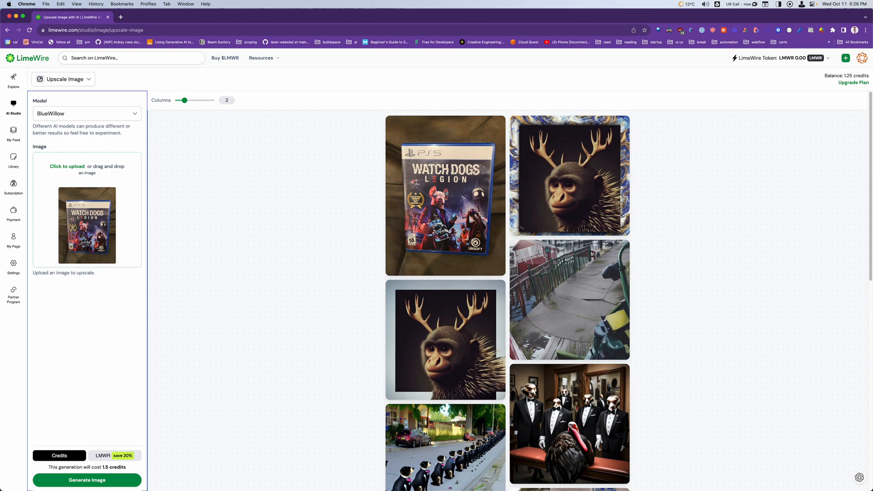
Look through the account's feed, library, subscription, payment, profile and settings pages
left_click(13, 135)
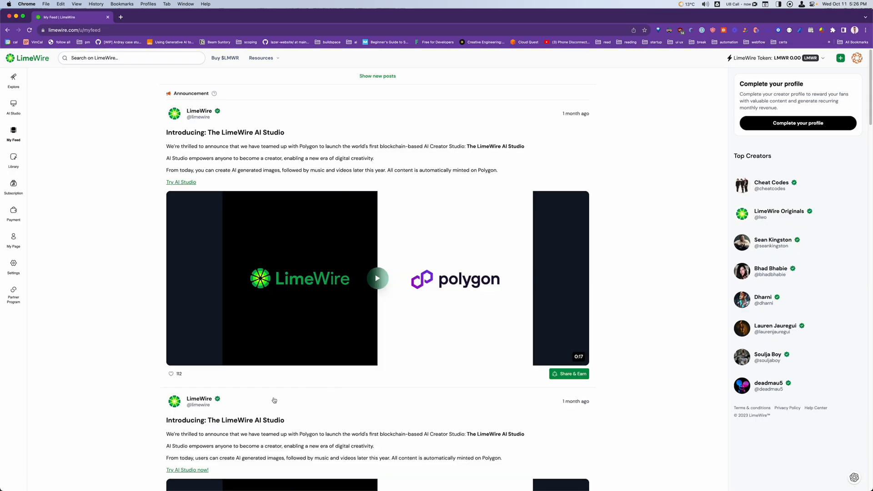
left_click(21, 165)
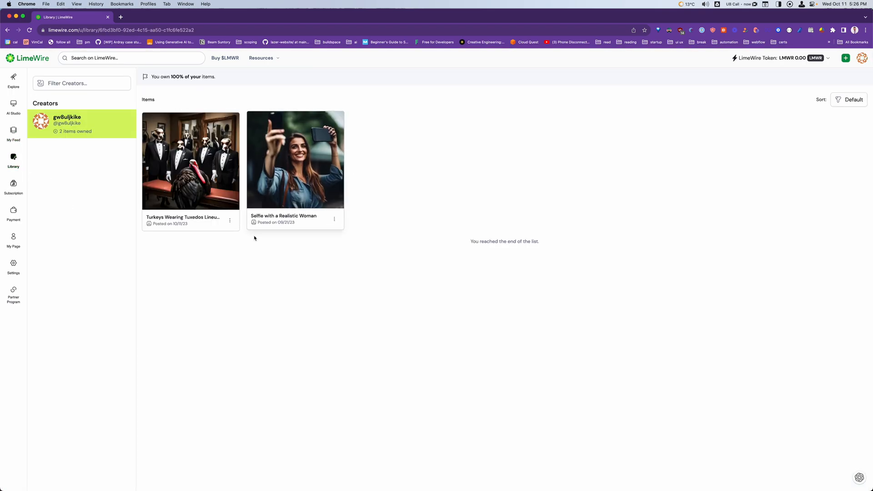
left_click(14, 186)
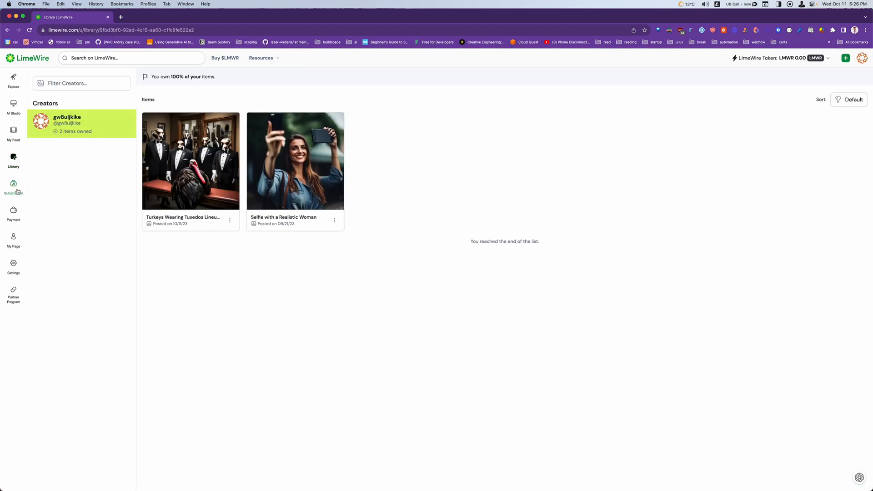
left_click(20, 220)
left_click(14, 240)
left_click(19, 273)
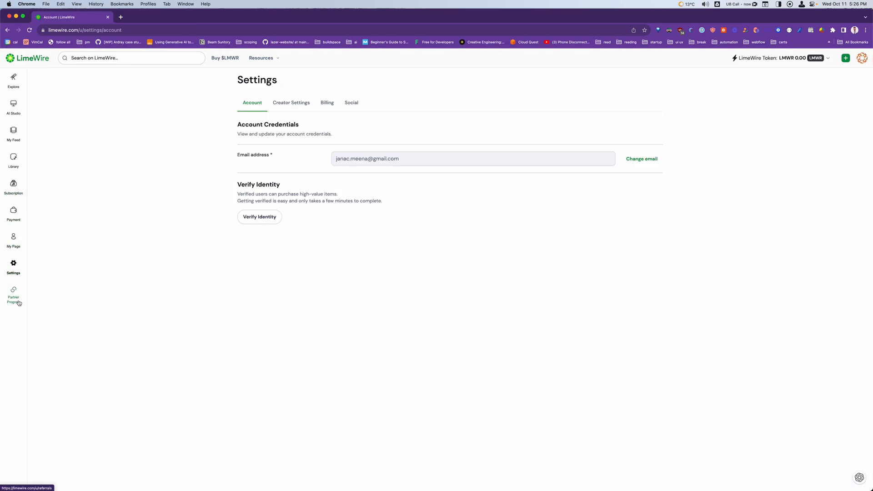
Copy the unique partner URL from the Partner Program page and review the program's commission terms
left_click(15, 298)
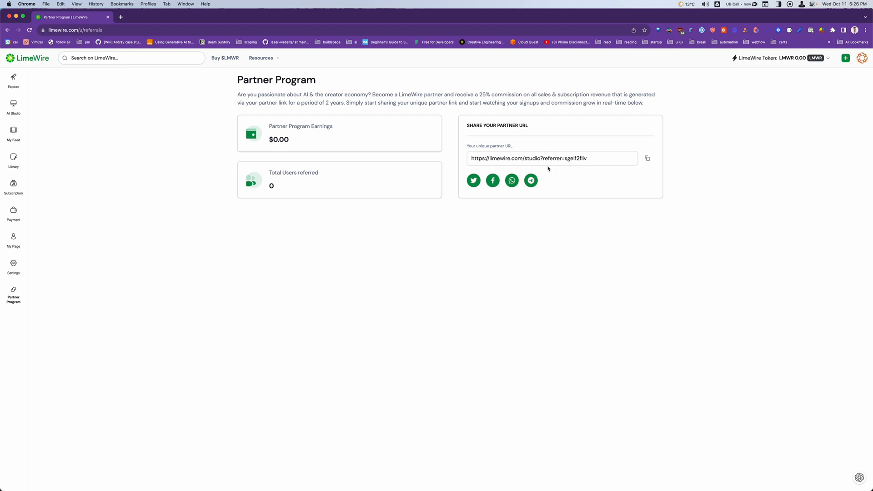
left_click(648, 158)
left_click(13, 80)
left_click(13, 293)
left_click_drag(399, 92, 664, 95)
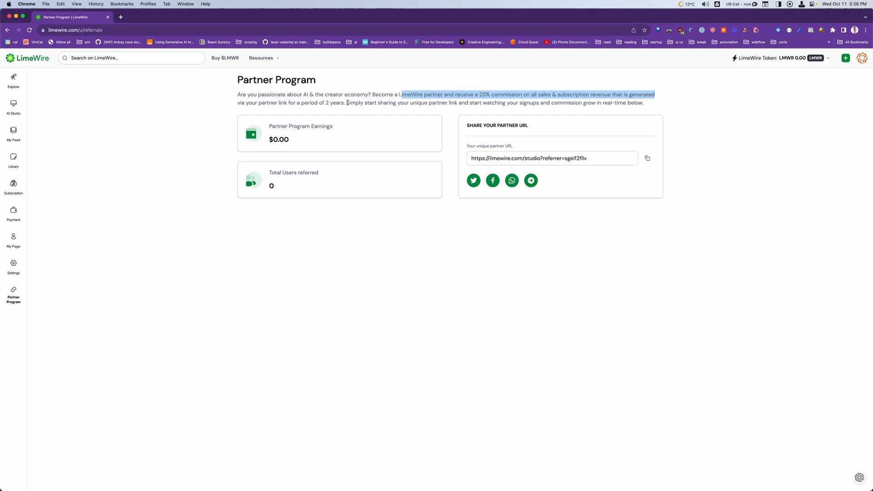
left_click_drag(448, 101, 549, 101)
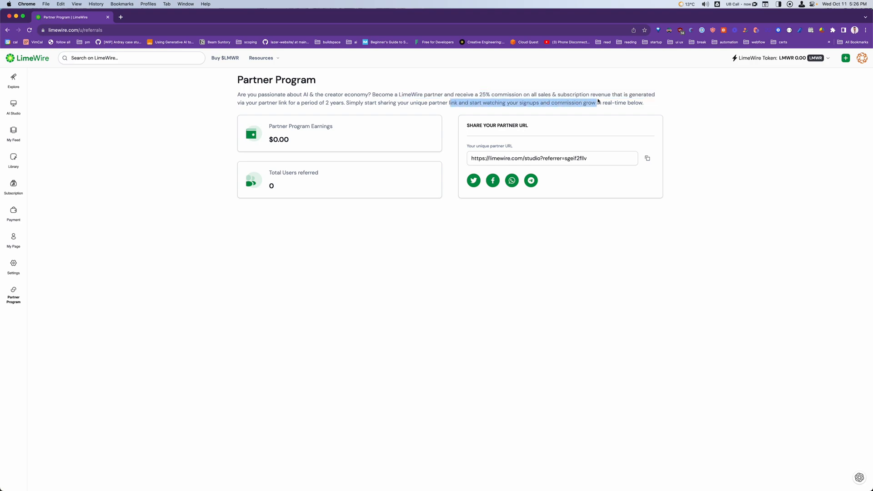
left_click(480, 111)
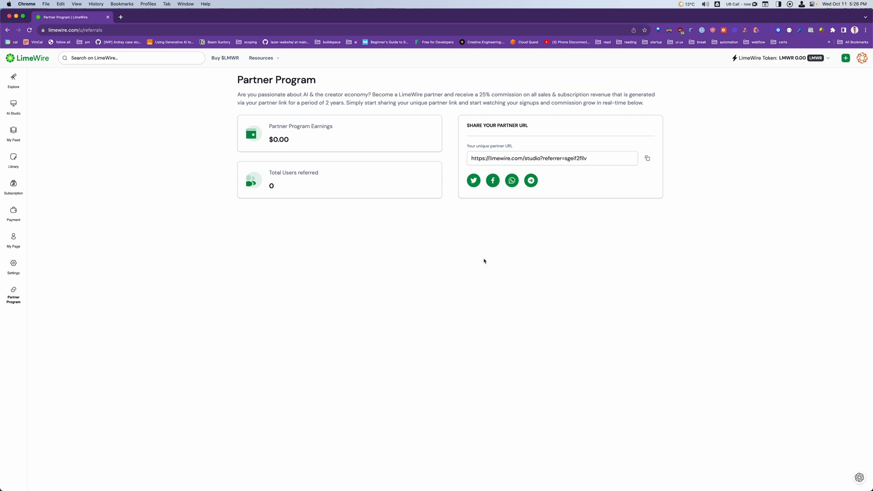
Return to the Explore page and check the LimeWire Token balance and wallet options
left_click(14, 79)
scroll(401, 287, "down", 2)
scroll(455, 251, "up", 2)
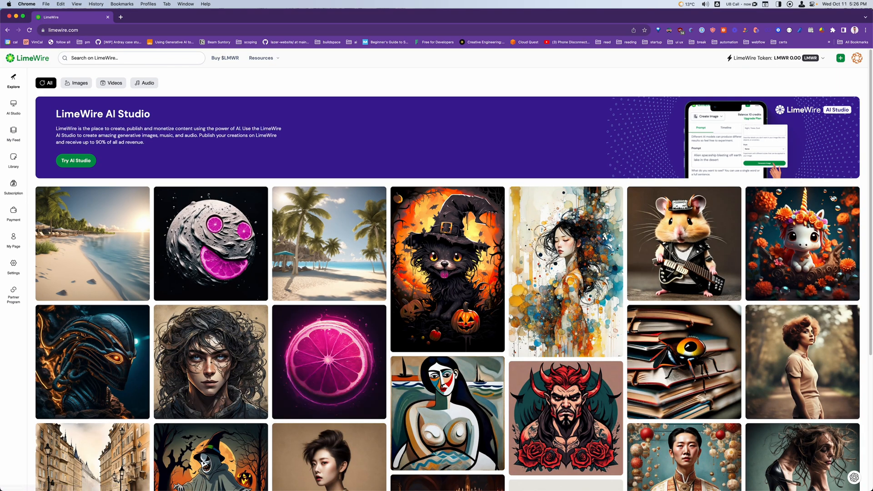
left_click(818, 60)
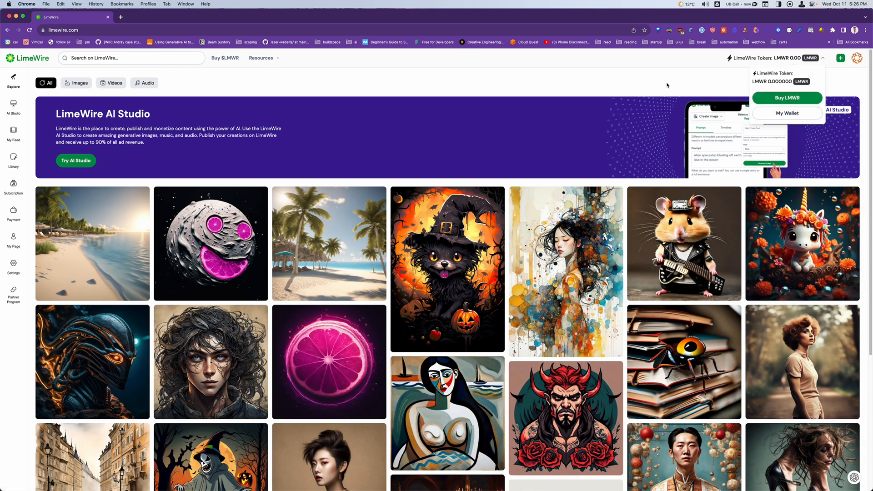
left_click(636, 90)
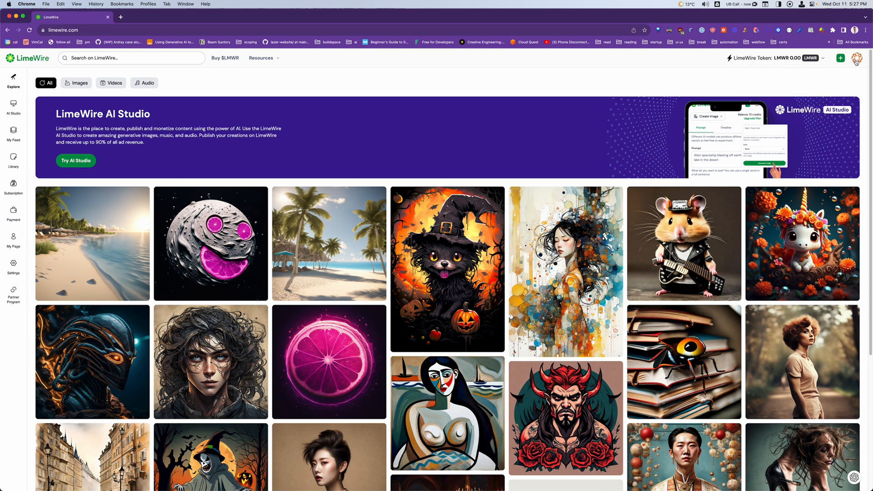